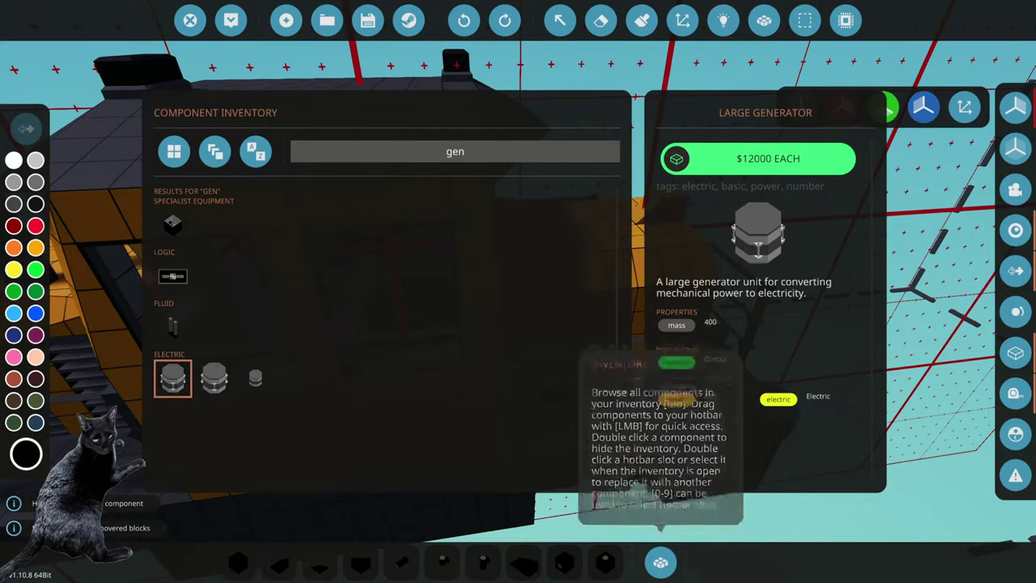
- Try to fit a rotated large generator inside the locomotive's engine compartment
{"action": "key", "text": "q"}
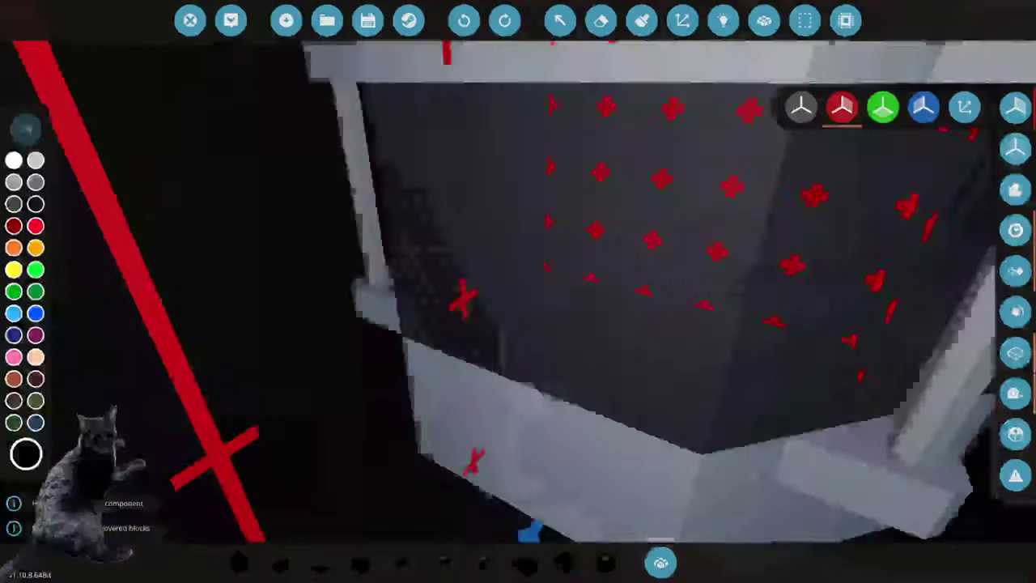
{"action": "key", "text": "Tab"}
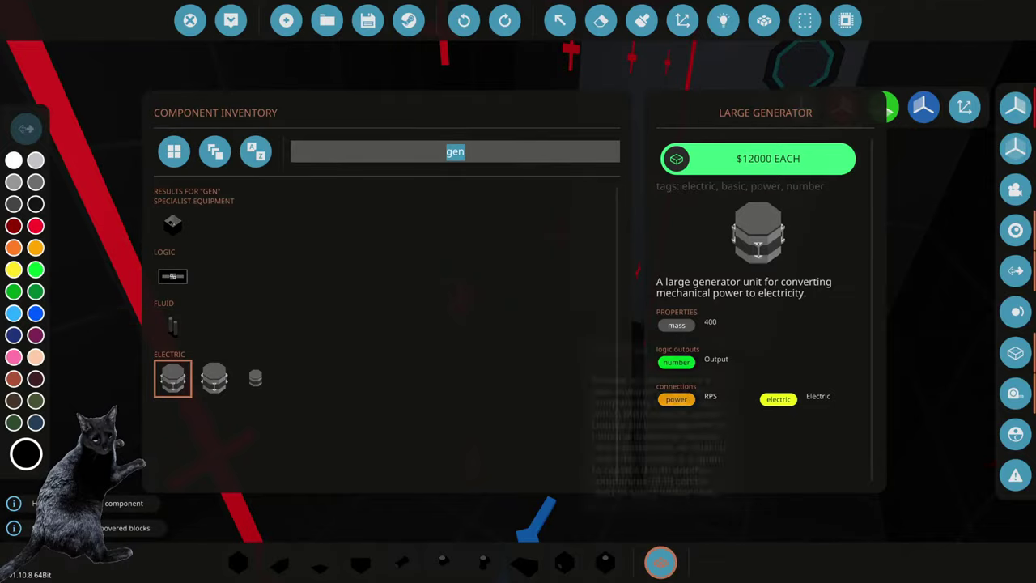
{"action": "key", "text": "q"}
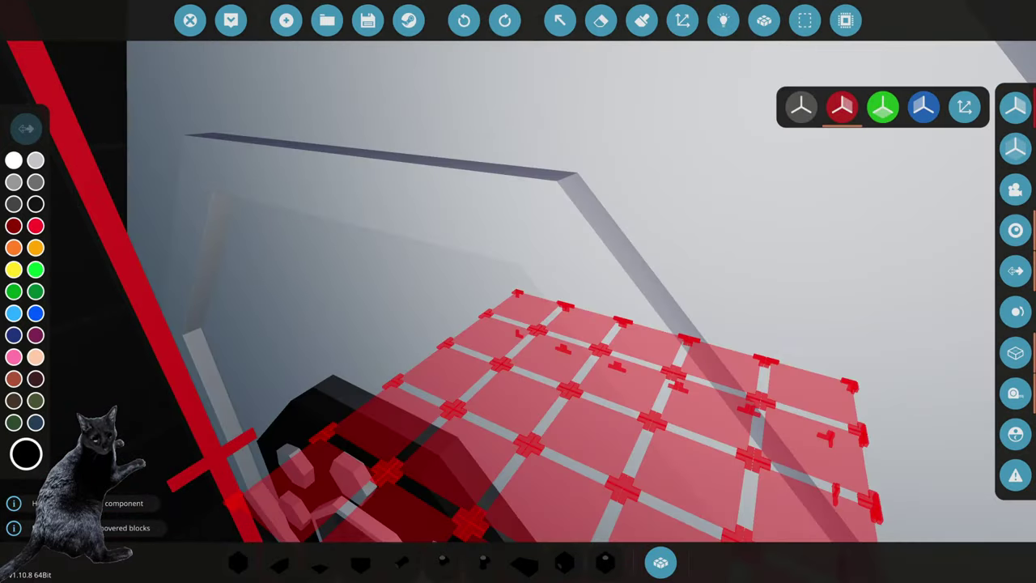
{"action": "key", "text": "w"}
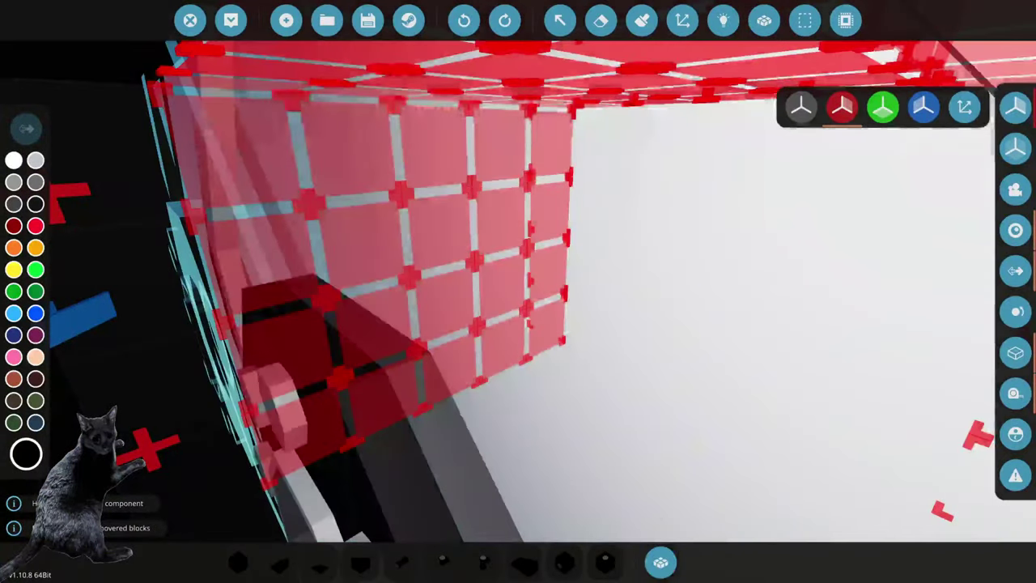
{"action": "key", "text": "q"}
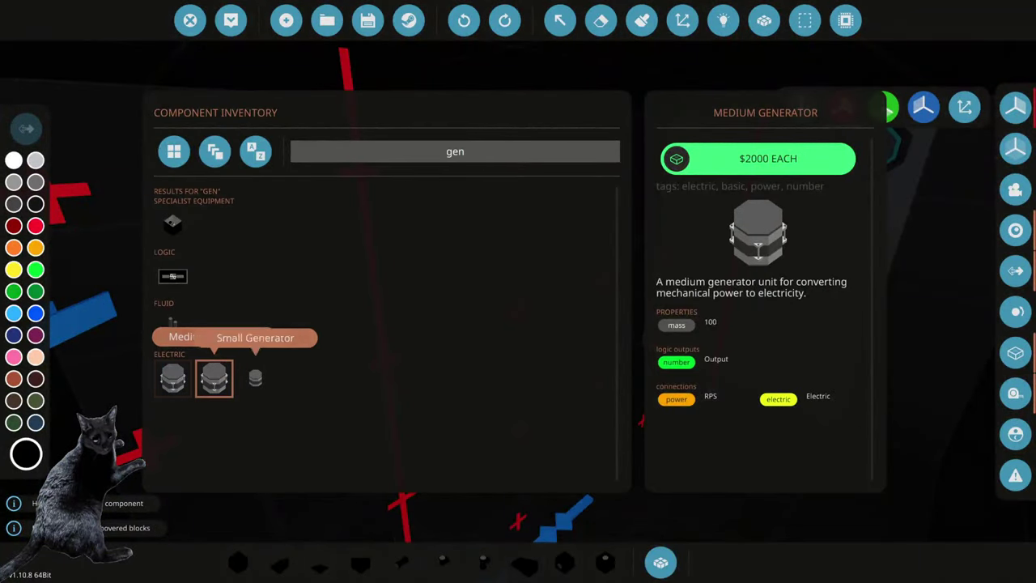
- Place a rotated medium generator in the engine compartment, with its shaft connection facing the engine side
{"action": "left_click", "coordinate": [214, 378]}
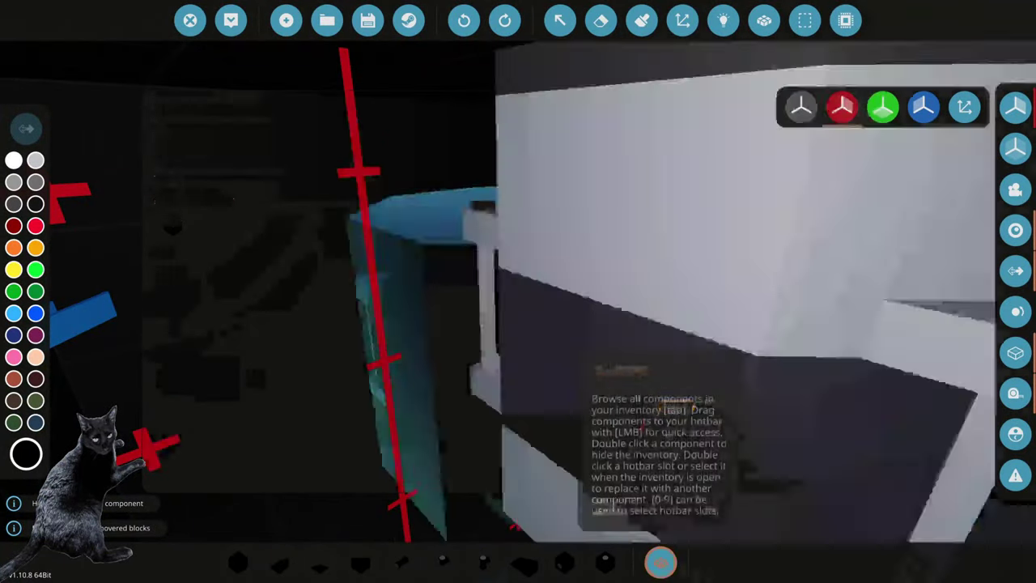
{"action": "key", "text": "r"}
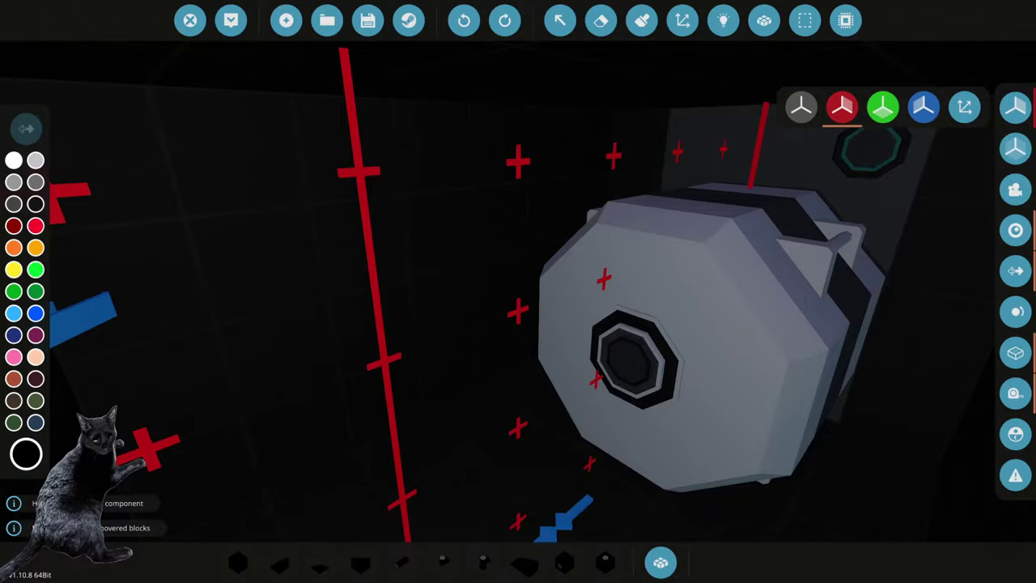
{"action": "key", "text": "s"}
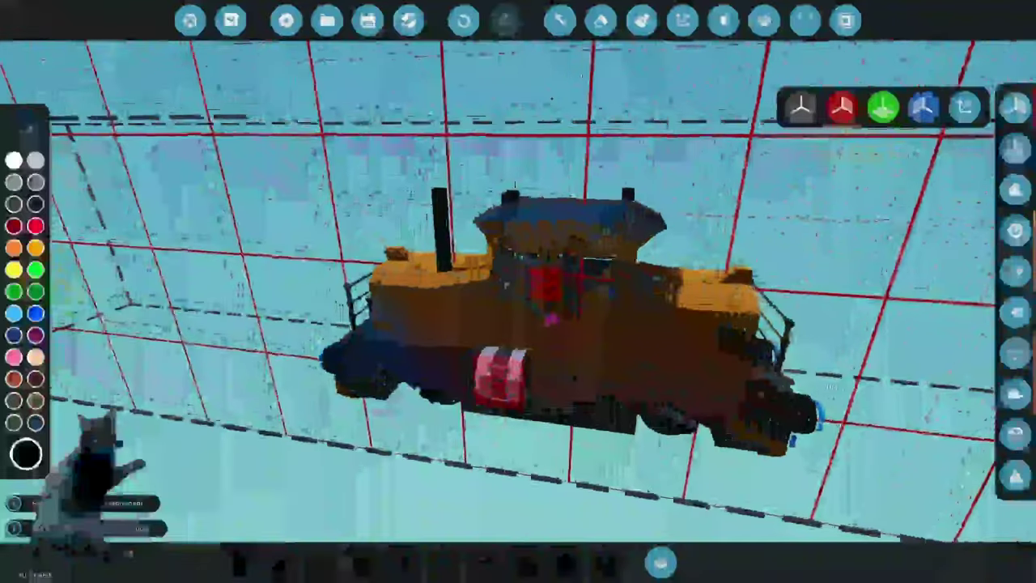
- Erase the floor pipe run beside the engine output, and undo the deletion
{"action": "key", "text": "w"}
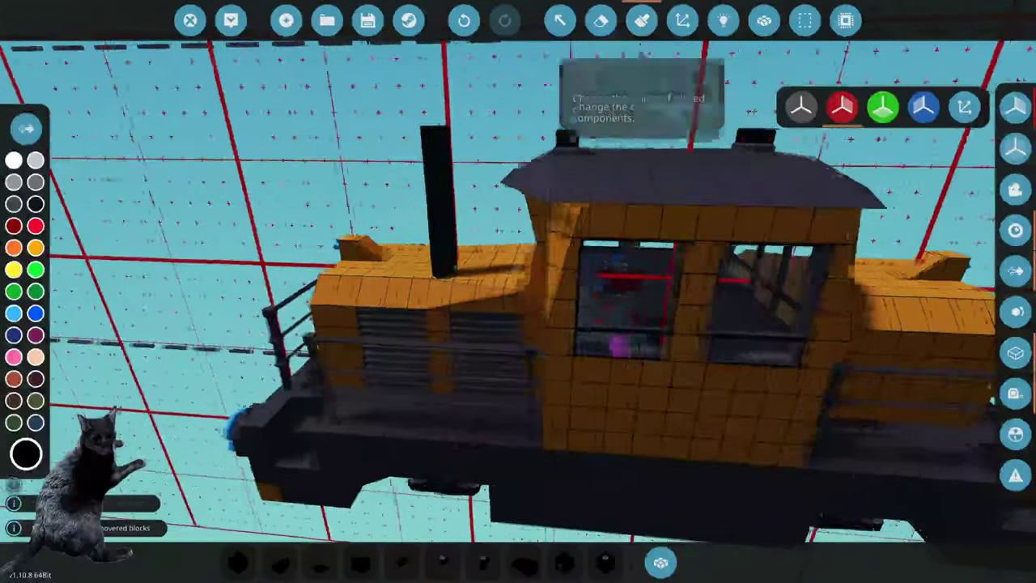
{"action": "key", "text": "w"}
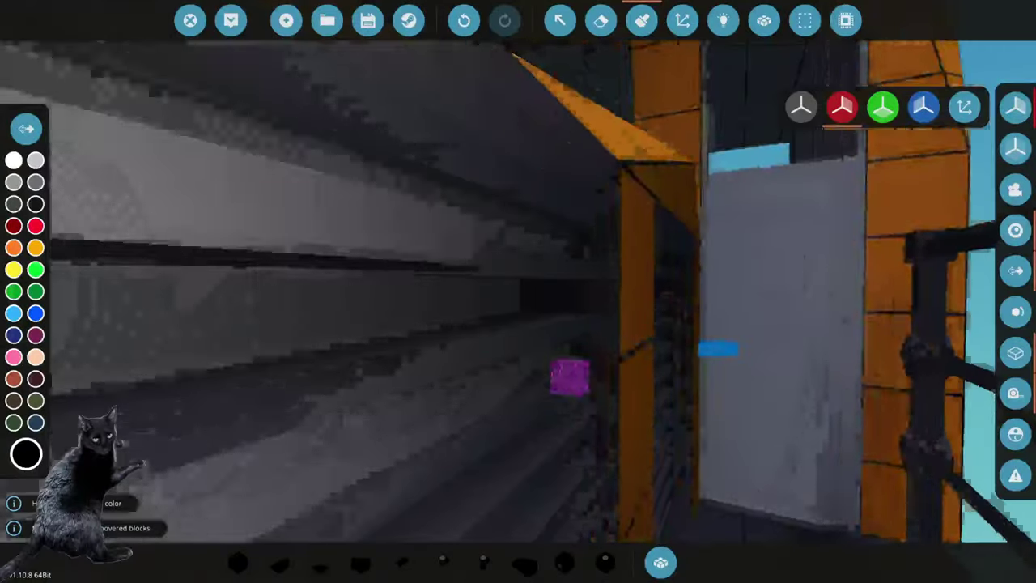
{"action": "key", "text": "w"}
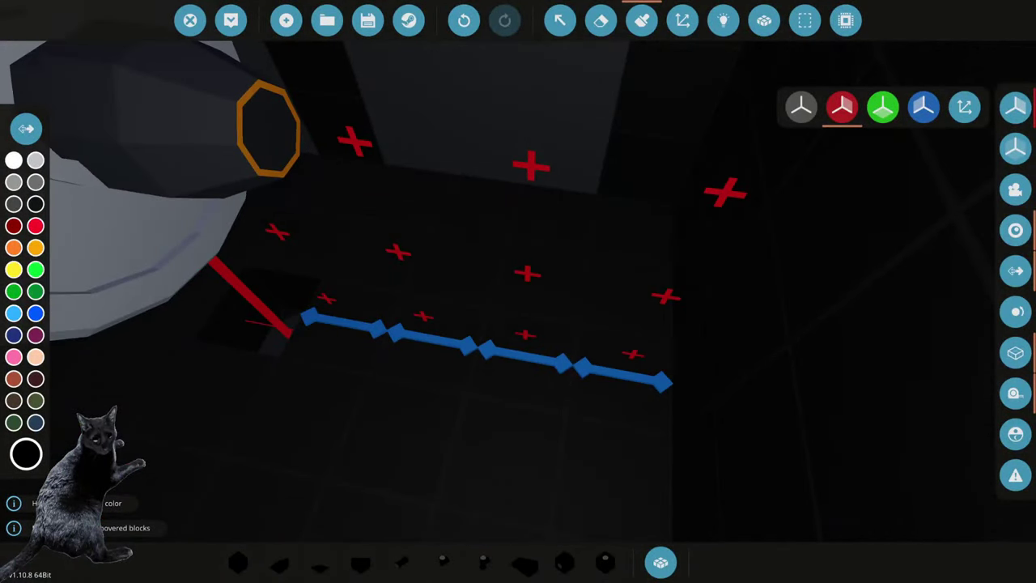
{"action": "left_click", "coordinate": [601, 20]}
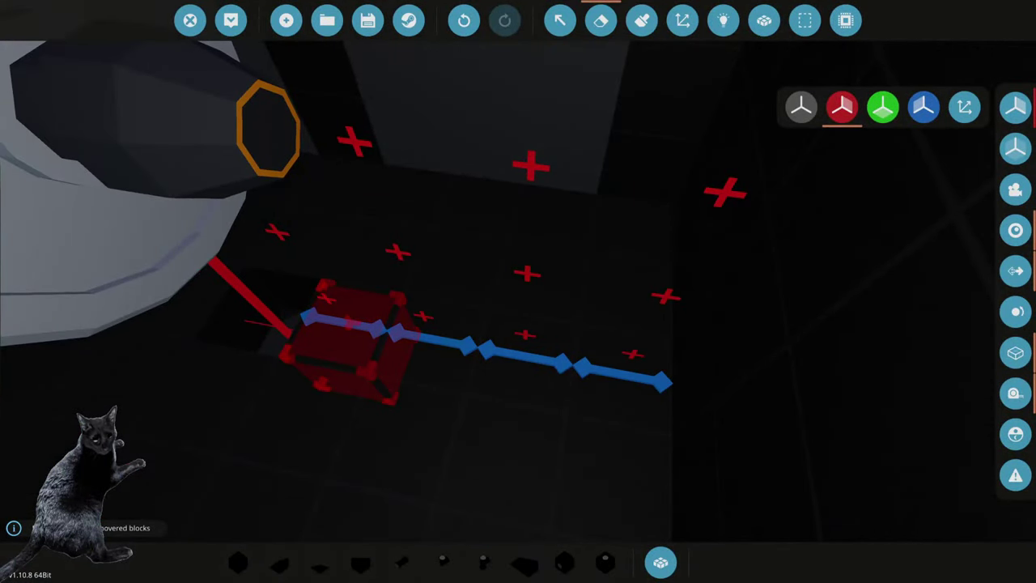
{"action": "left_click", "coordinate": [349, 340]}
{"action": "key", "text": "d"}
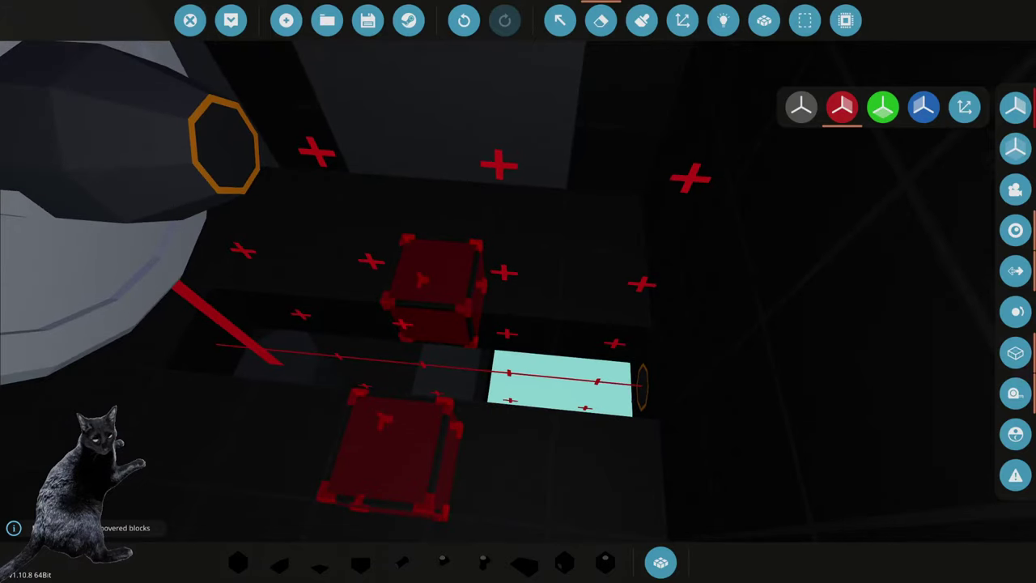
{"action": "key", "text": "a"}
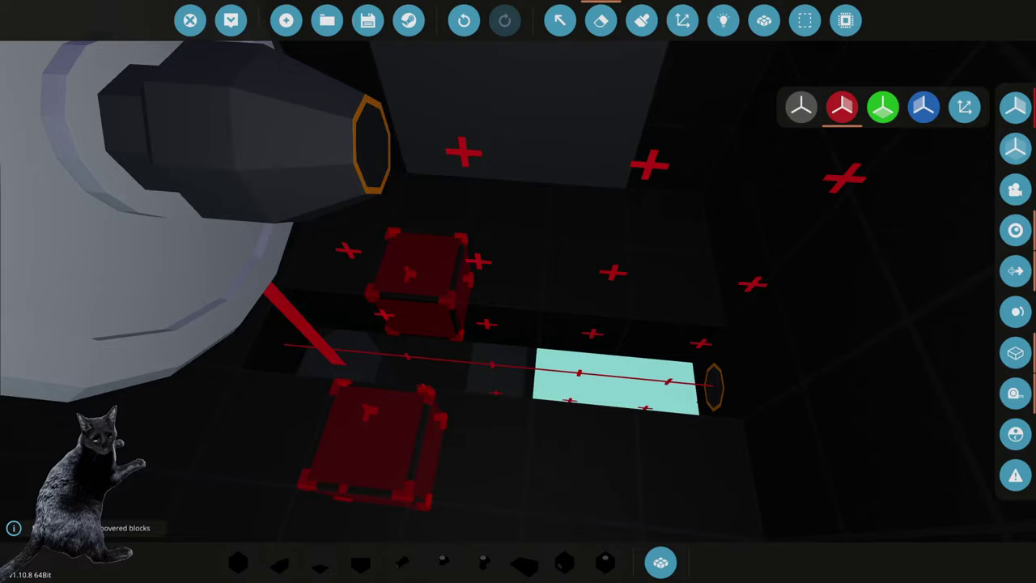
{"action": "left_click", "coordinate": [463, 20]}
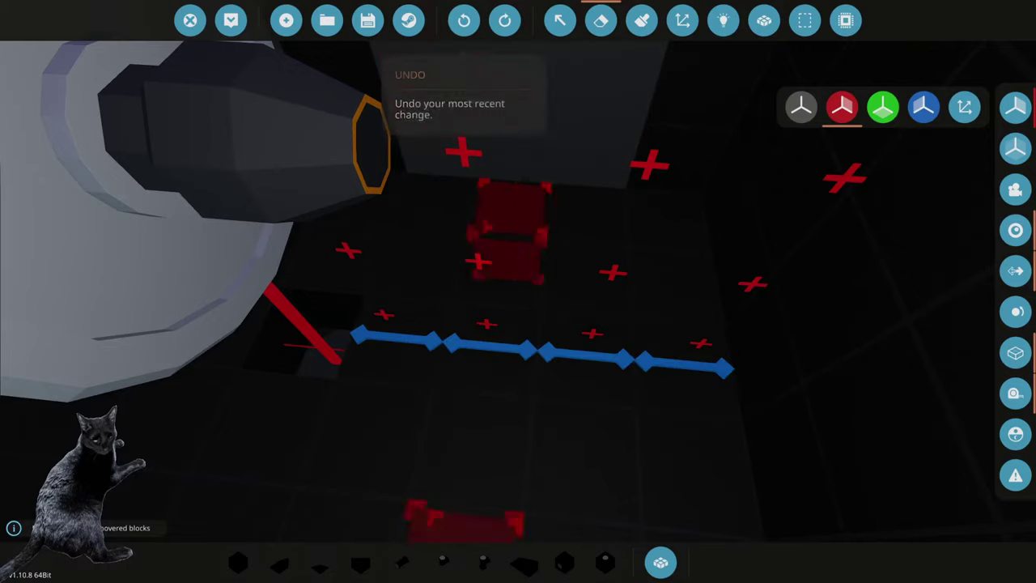
- Erase the floor pipe sections below the engine output and place a Pipe Angle (Enclosed) at the cut end
{"action": "key", "text": "w"}
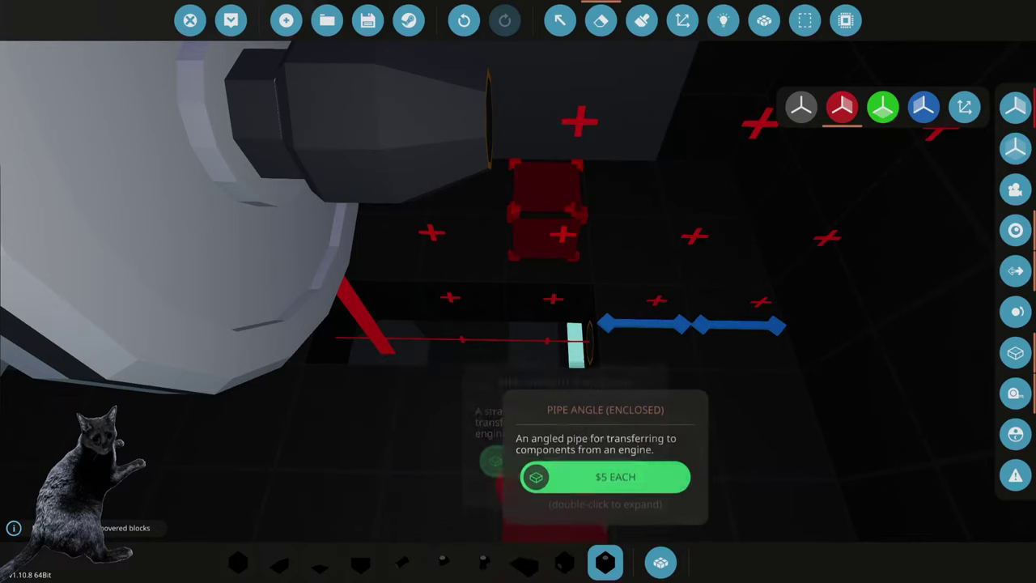
{"action": "left_click", "coordinate": [605, 562]}
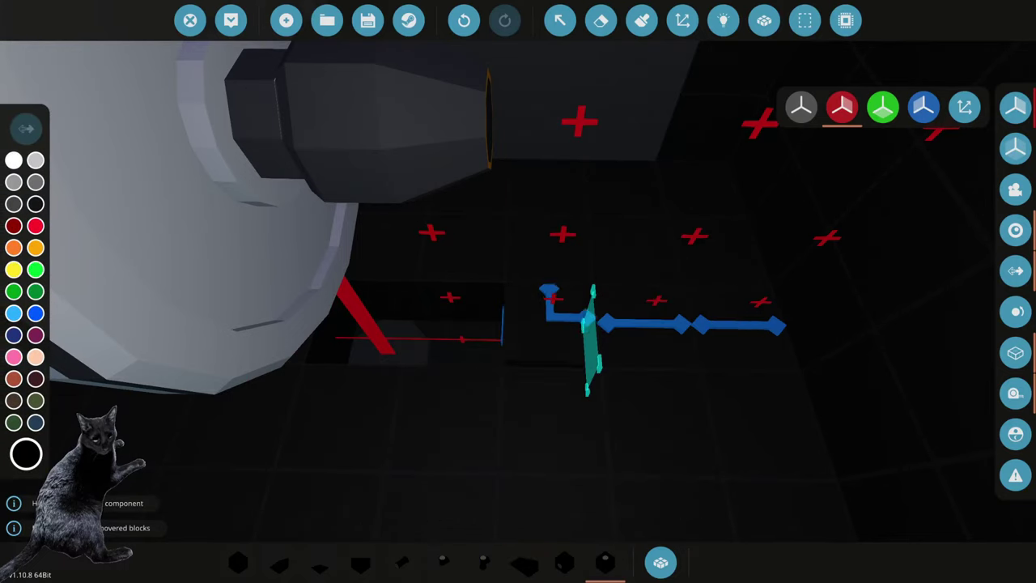
{"action": "key", "text": "w"}
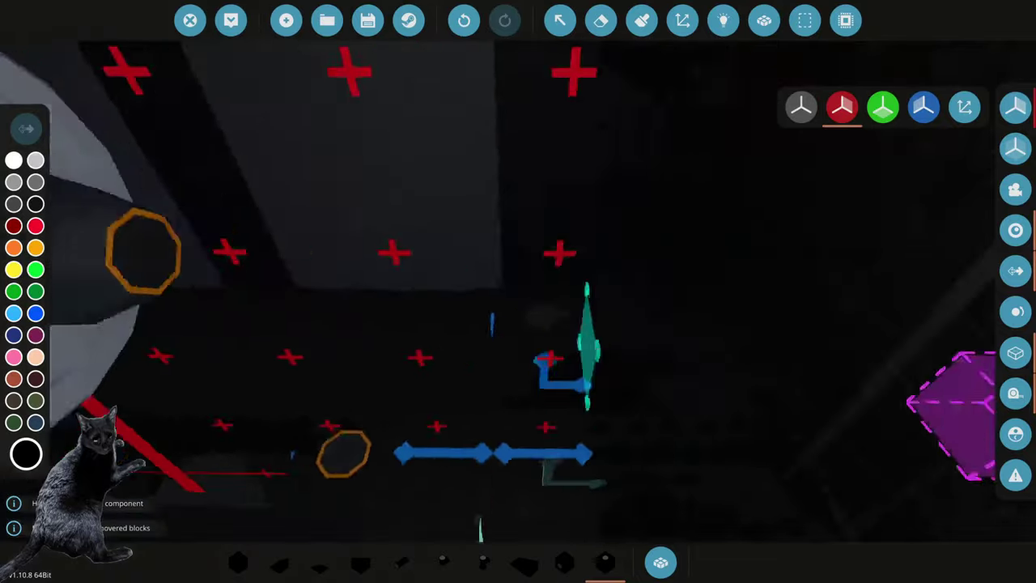
{"action": "key", "text": "w"}
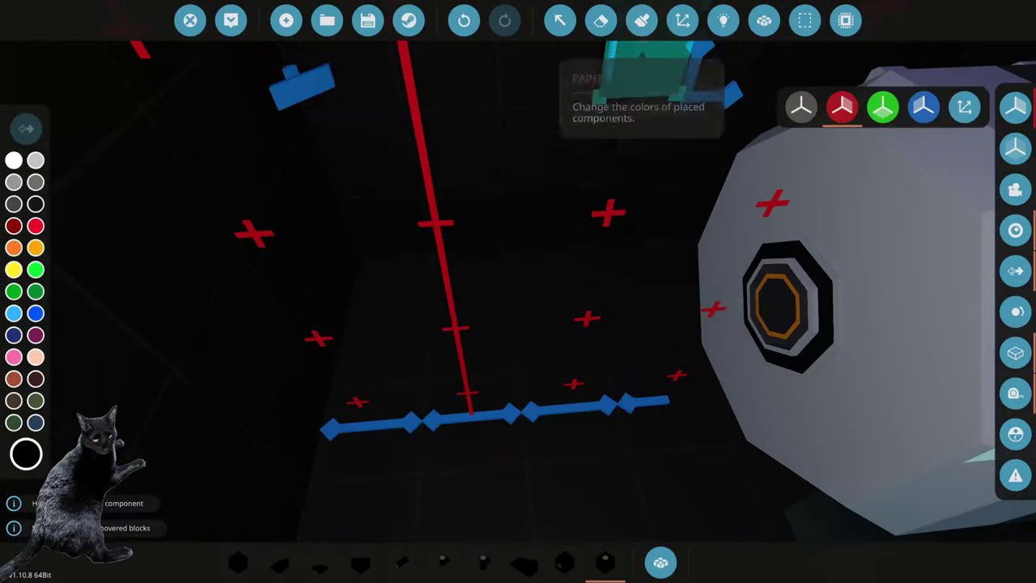
- Erase the floor pipe section below the medium generator's shaft connection and place a Pipe Angle (Enclosed) there
{"action": "left_click", "coordinate": [641, 20]}
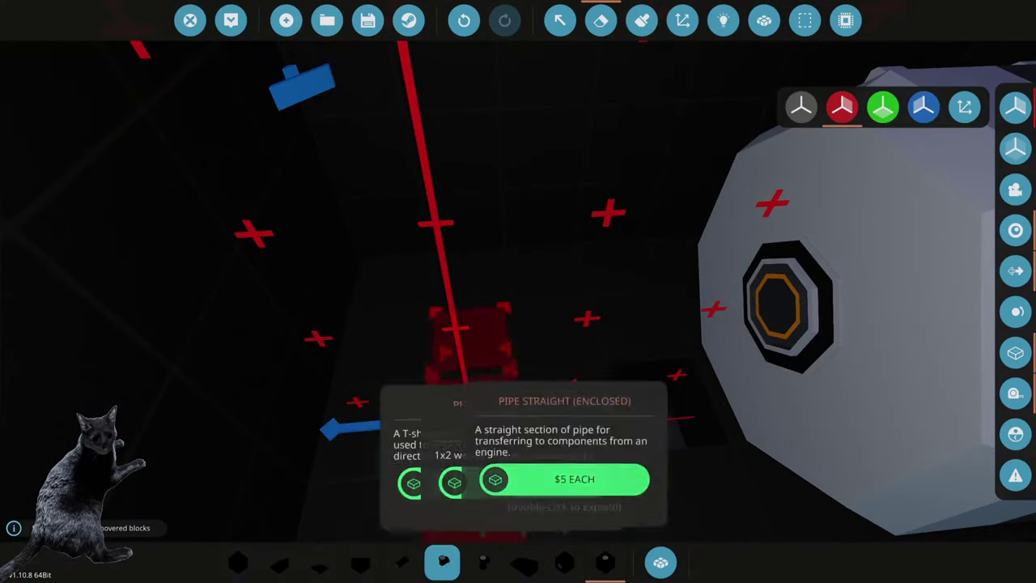
{"action": "key", "text": "w"}
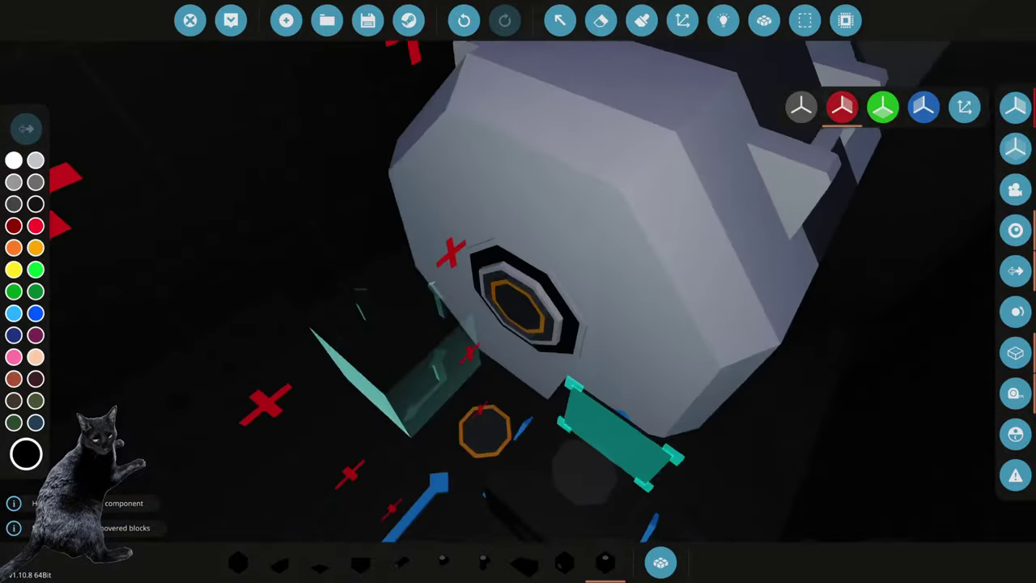
{"action": "mouse_move", "coordinate": [483, 562]}
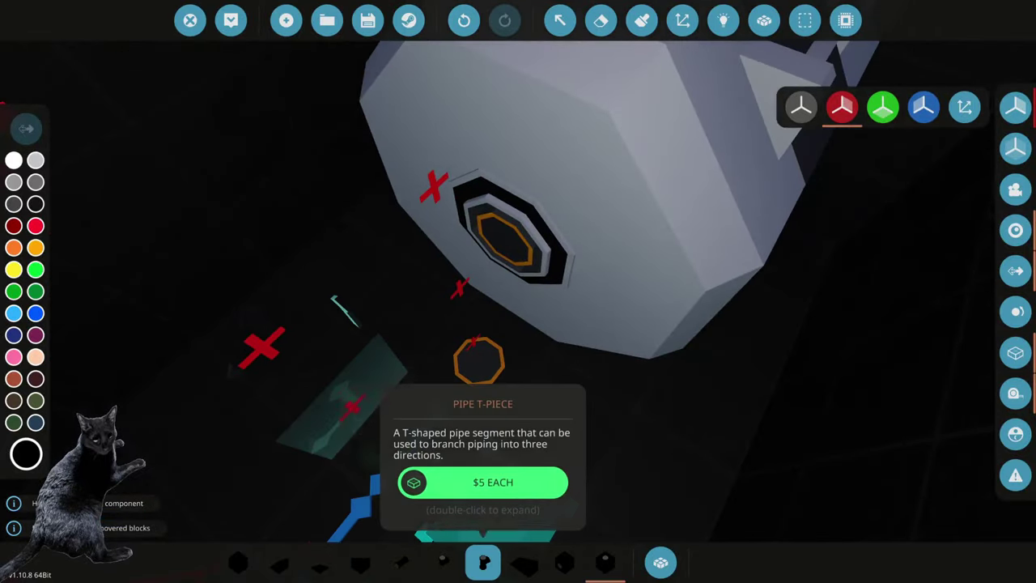
{"action": "mouse_move", "coordinate": [401, 563]}
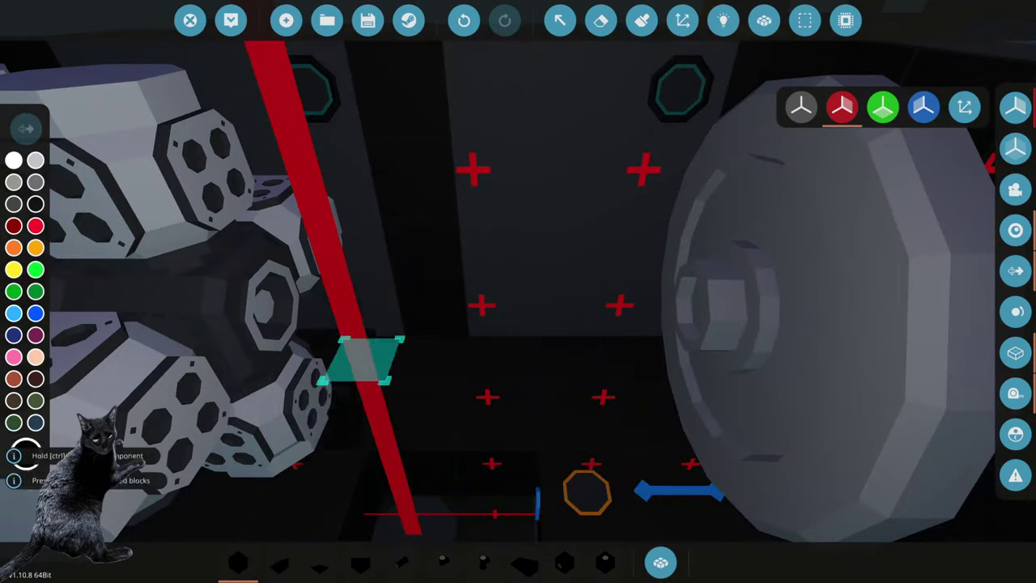
- Reposition the modular engine assembly in the engine bay by box-selecting it with its flywheel, cutting and pasting it
{"action": "key", "text": "m"}
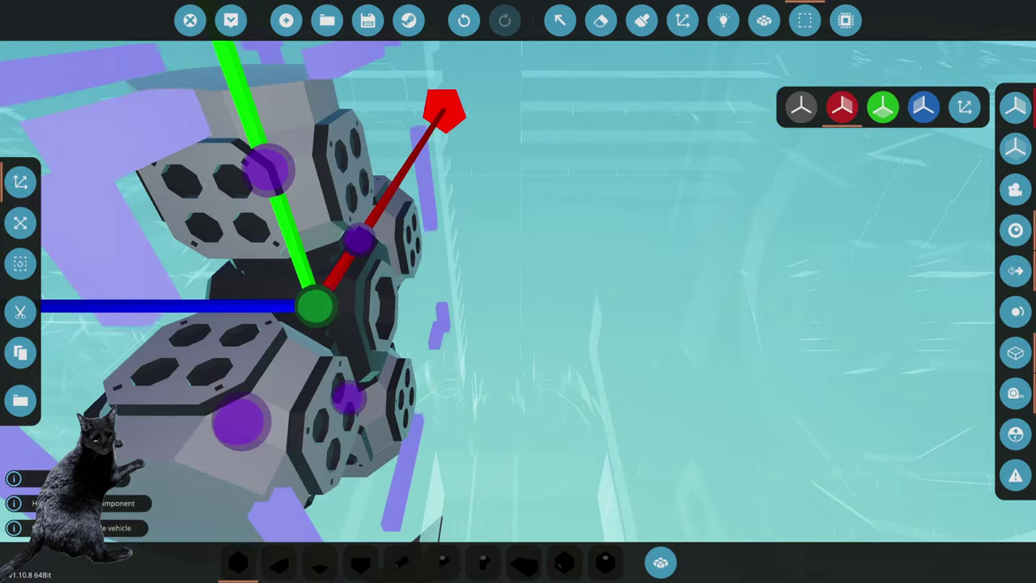
{"action": "key", "text": "ctrl+c"}
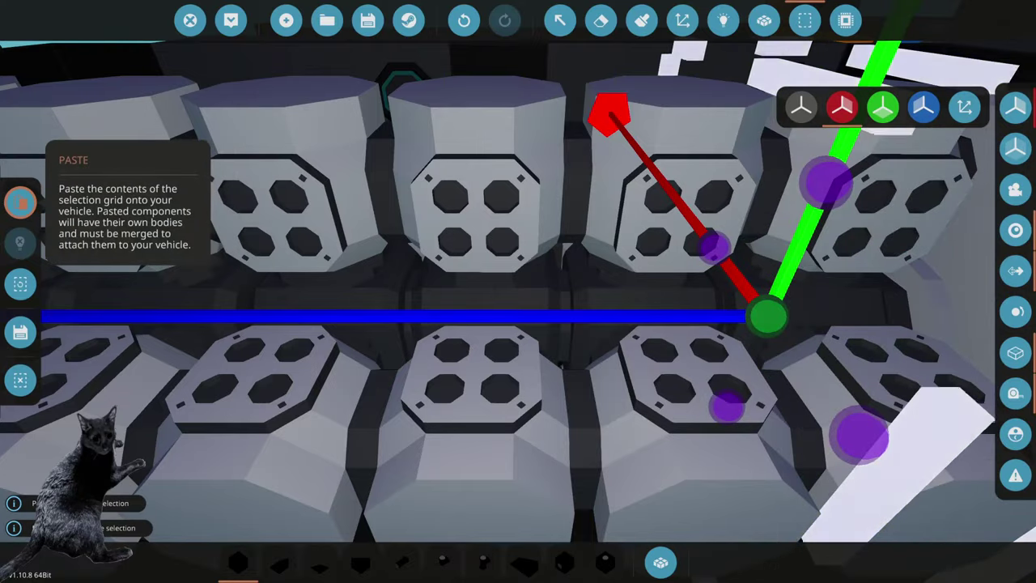
{"action": "key", "text": "ctrl+v"}
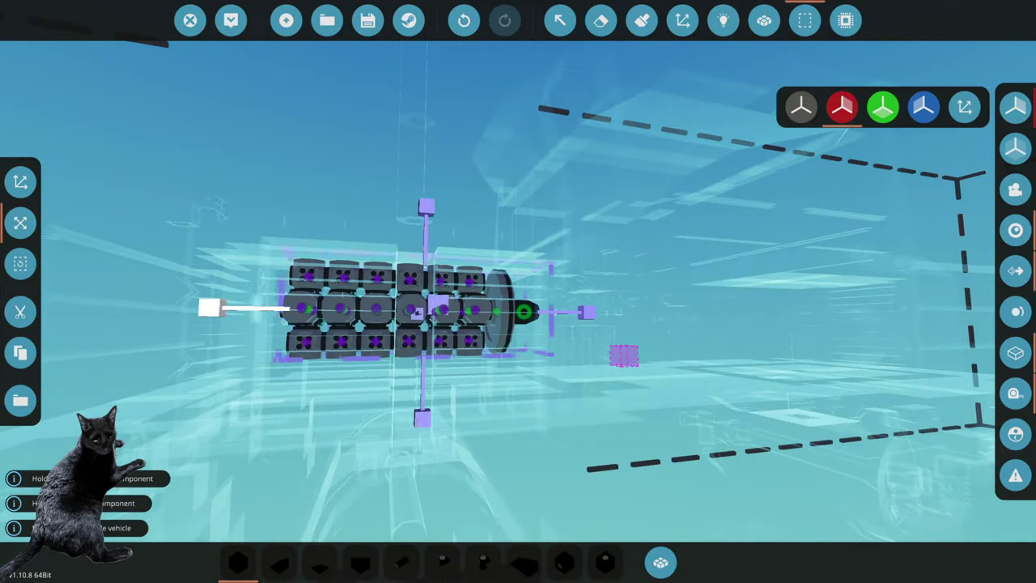
{"action": "left_click", "coordinate": [20, 309]}
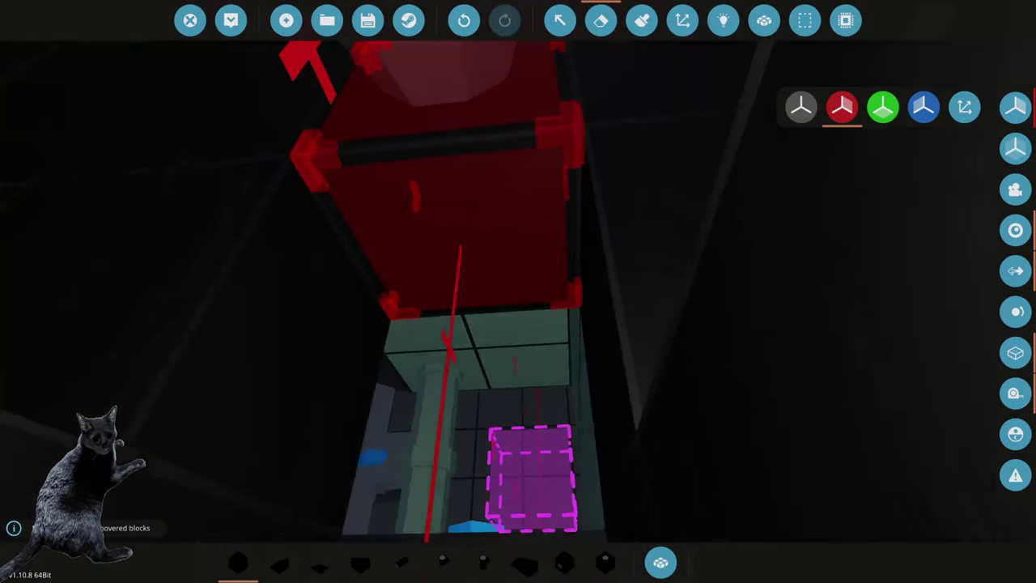
- Reroute the pipe line through the compartment floor with enclosed angle and straight pipe pieces, erasing the blocks in its way
{"action": "scroll", "coordinate": [518, 292], "scroll_direction": "up", "scroll_amount": 1}
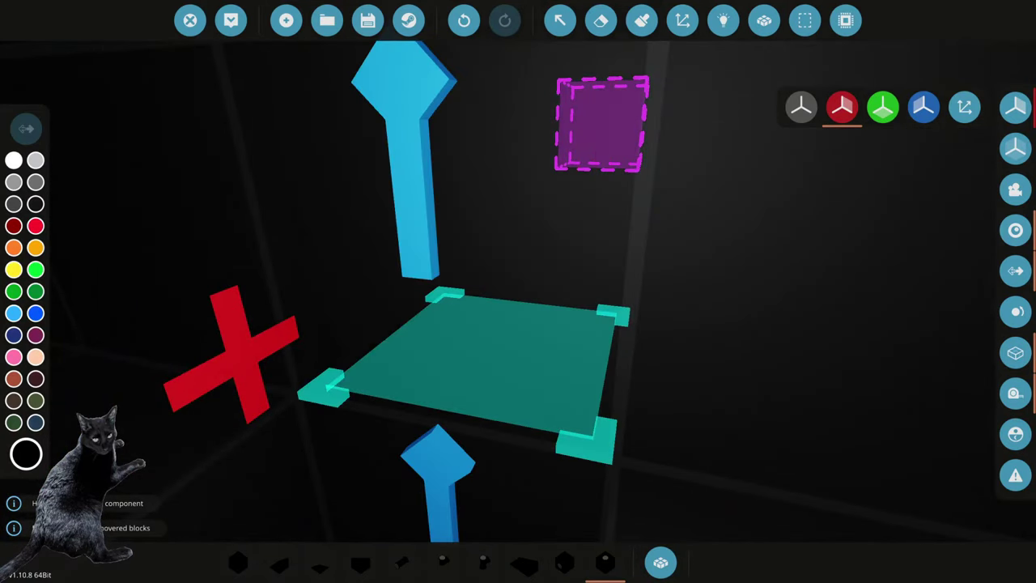
{"action": "scroll", "coordinate": [518, 291], "scroll_direction": "up", "scroll_amount": 3}
{"action": "scroll", "coordinate": [518, 291], "scroll_direction": "down", "scroll_amount": 2}
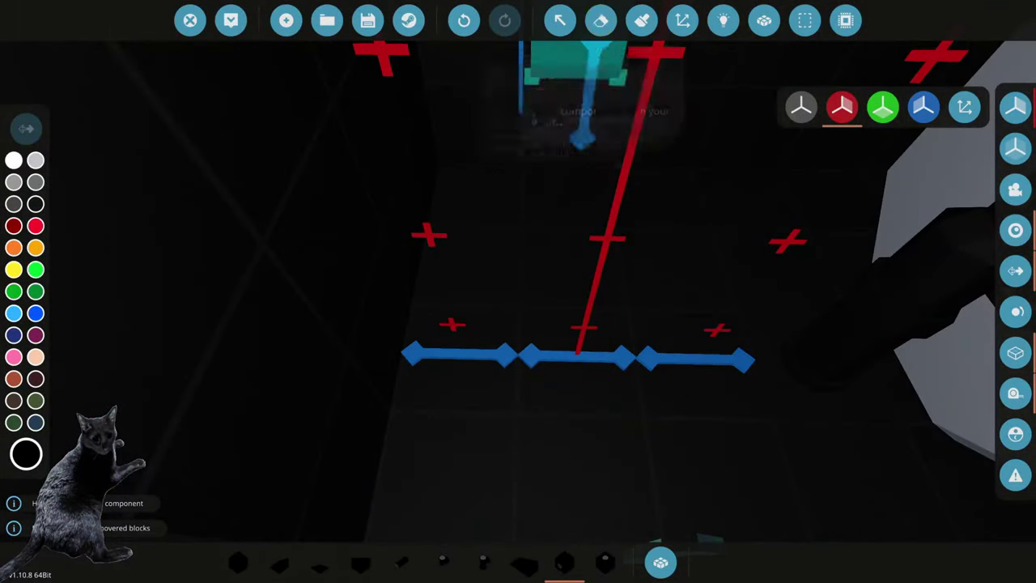
{"action": "left_click", "coordinate": [600, 20]}
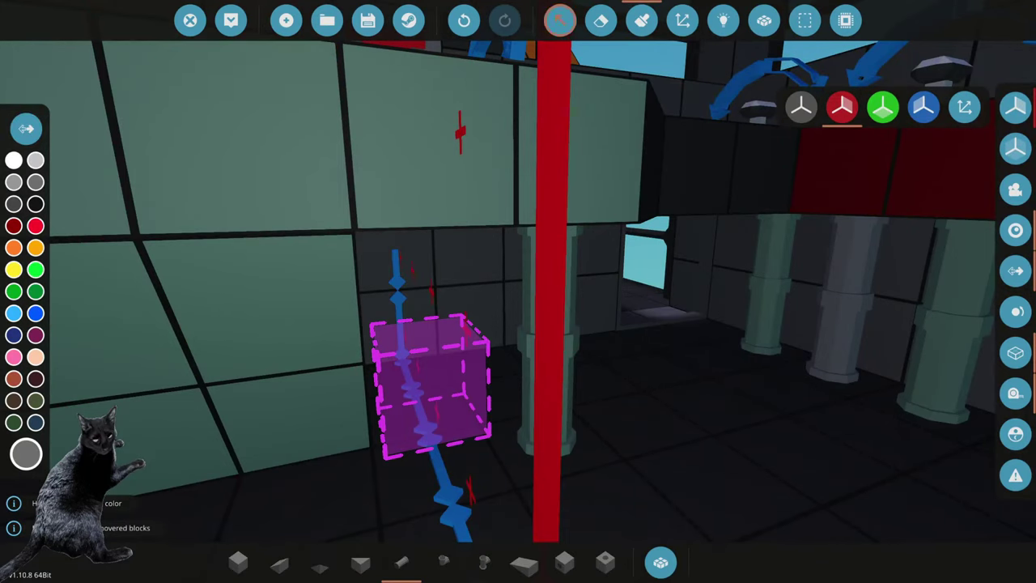
- Undo the last grey colour replacement and switch the paint mode from colour replacement to the regular brush
{"action": "left_click", "coordinate": [464, 20]}
{"action": "left_click", "coordinate": [26, 129]}
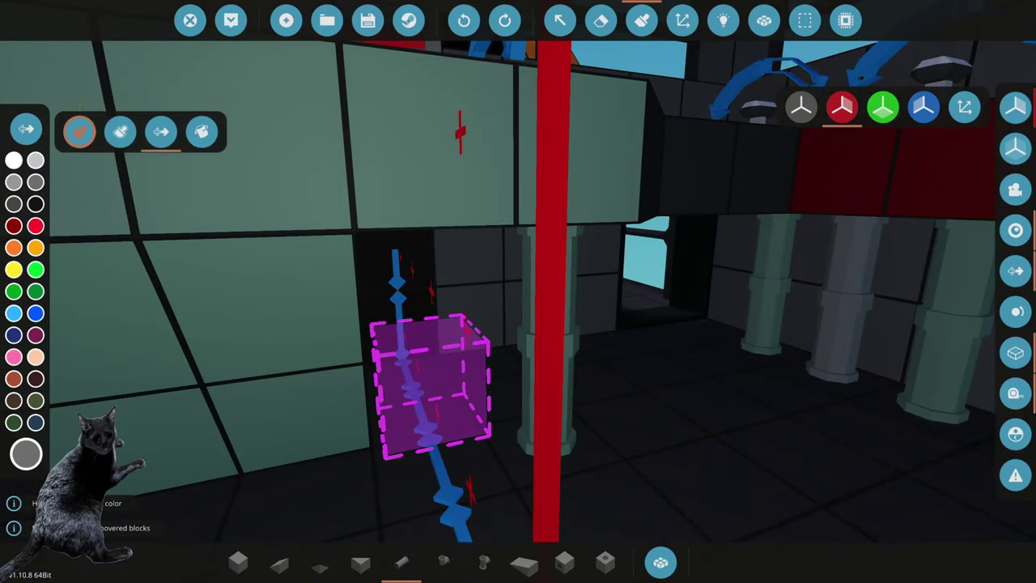
{"action": "key", "text": "ctrl+y"}
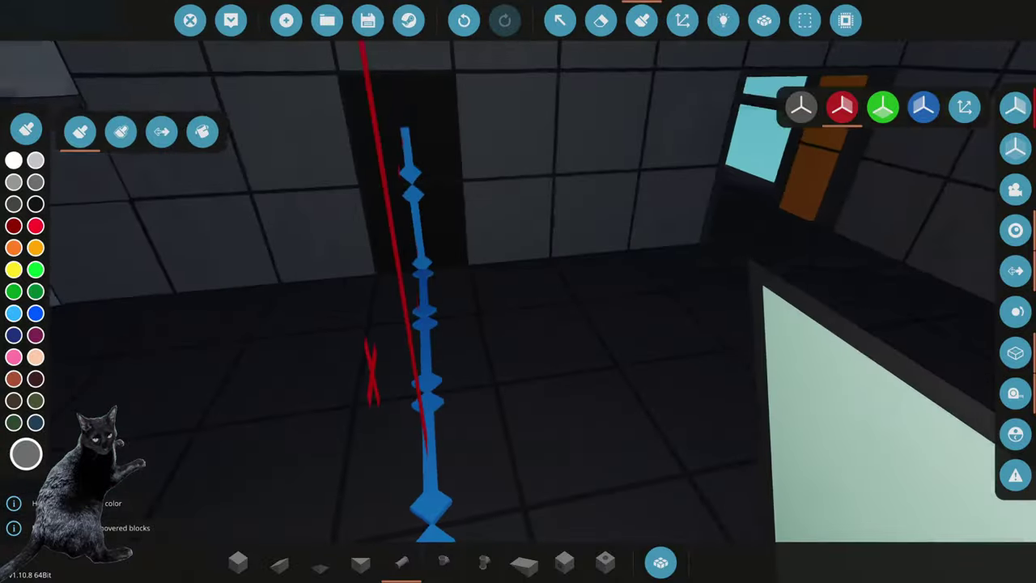
{"action": "key", "text": "w"}
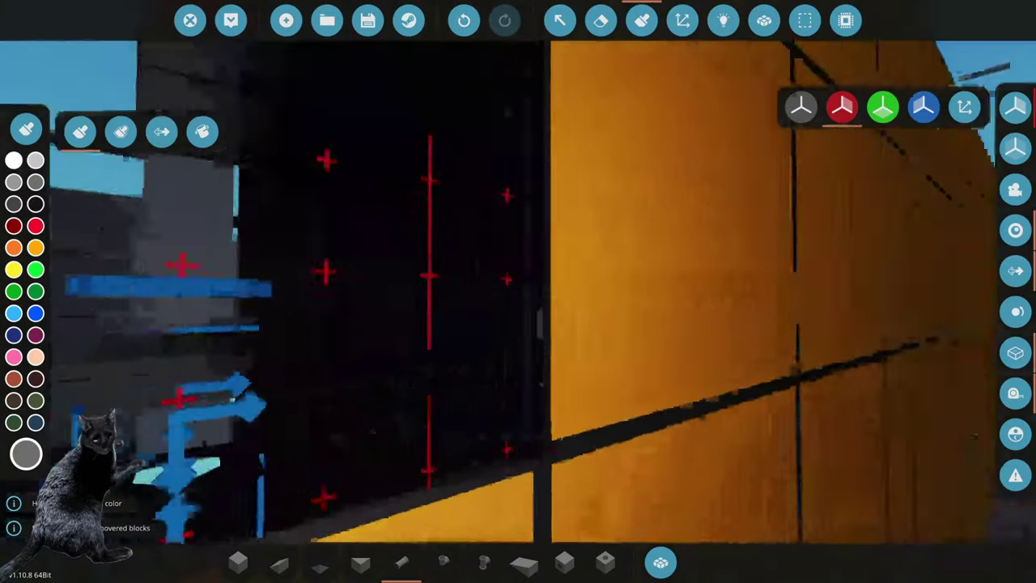
{"action": "key", "text": "w"}
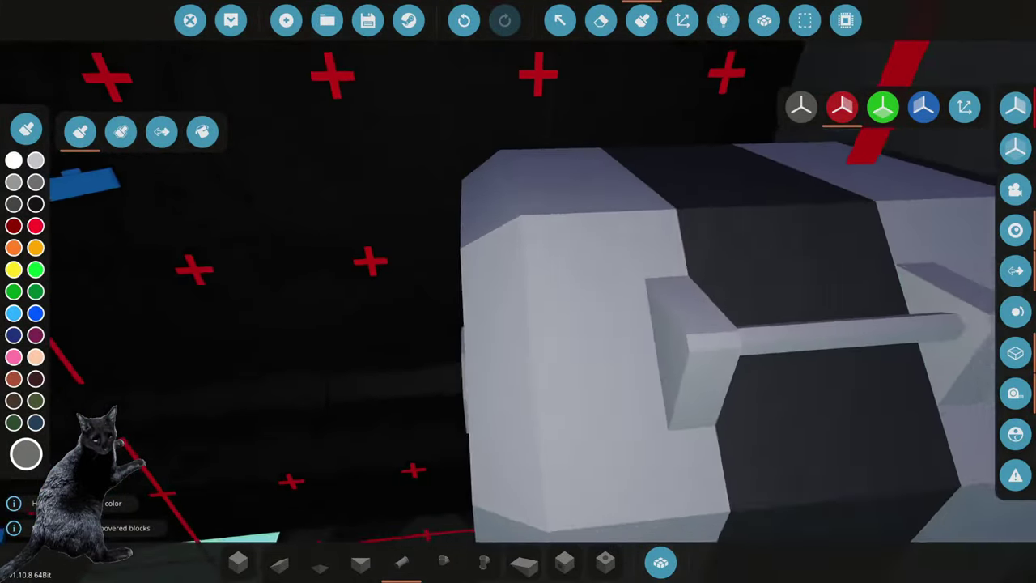
{"action": "key", "text": "w"}
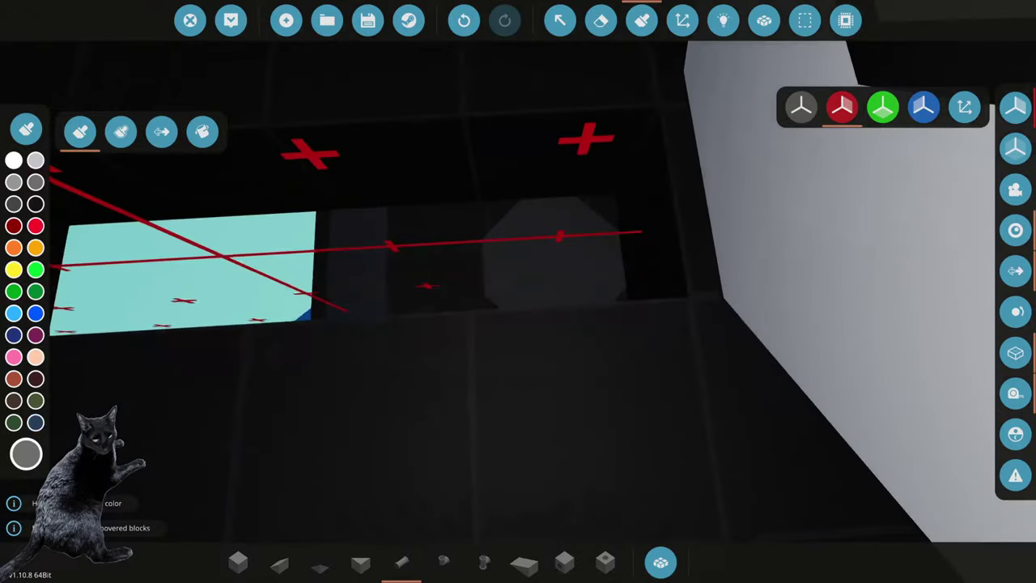
- Search the saved vehicles for "modula" and bring the modular engine tutorial vehicle into the workspace beside the locomotive
{"action": "key", "text": "s"}
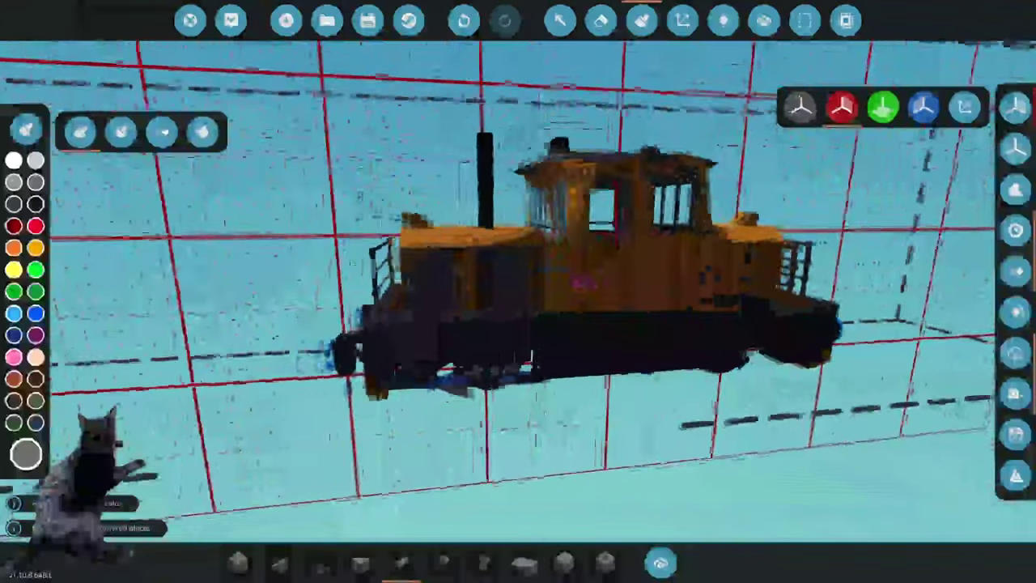
{"action": "left_click", "coordinate": [805, 21]}
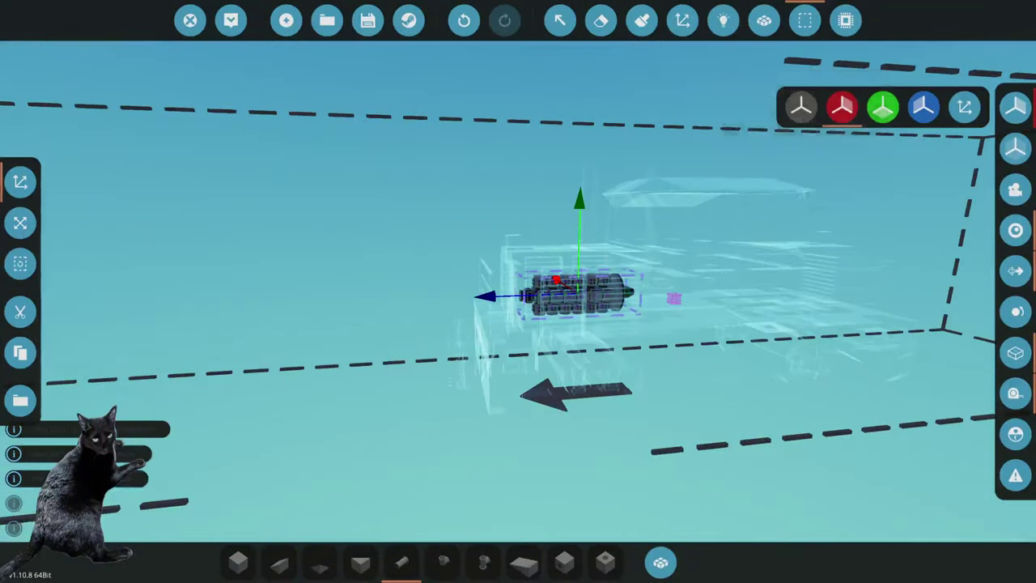
{"action": "left_click", "coordinate": [20, 399]}
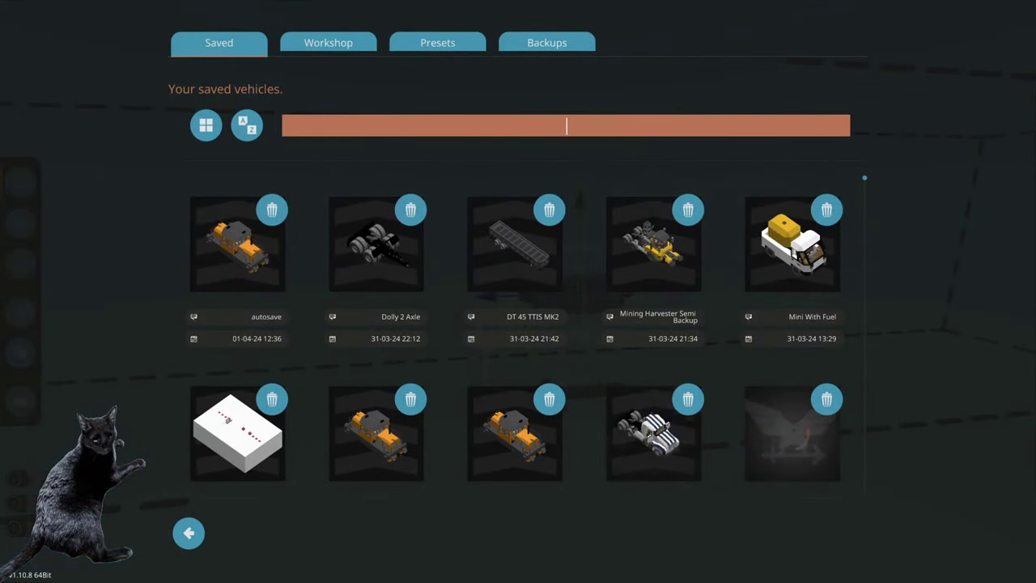
{"action": "type", "text": "modula"}
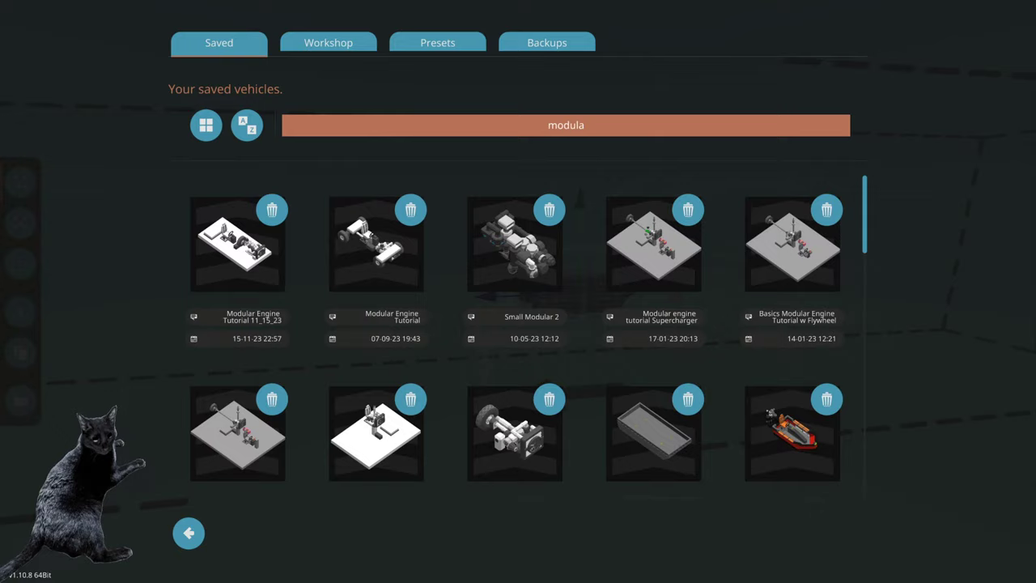
{"action": "key", "text": "Return"}
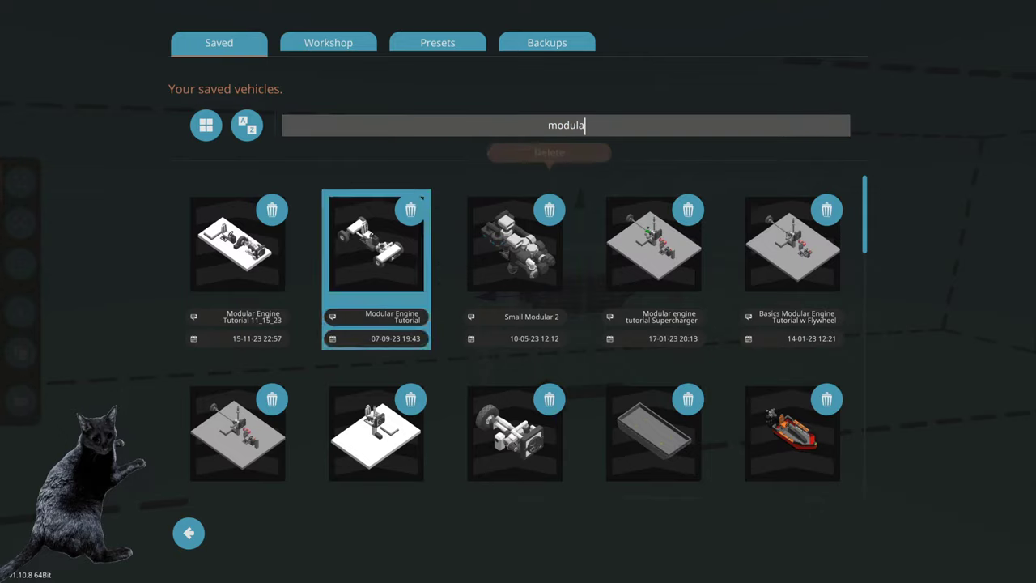
{"action": "key", "text": "Return"}
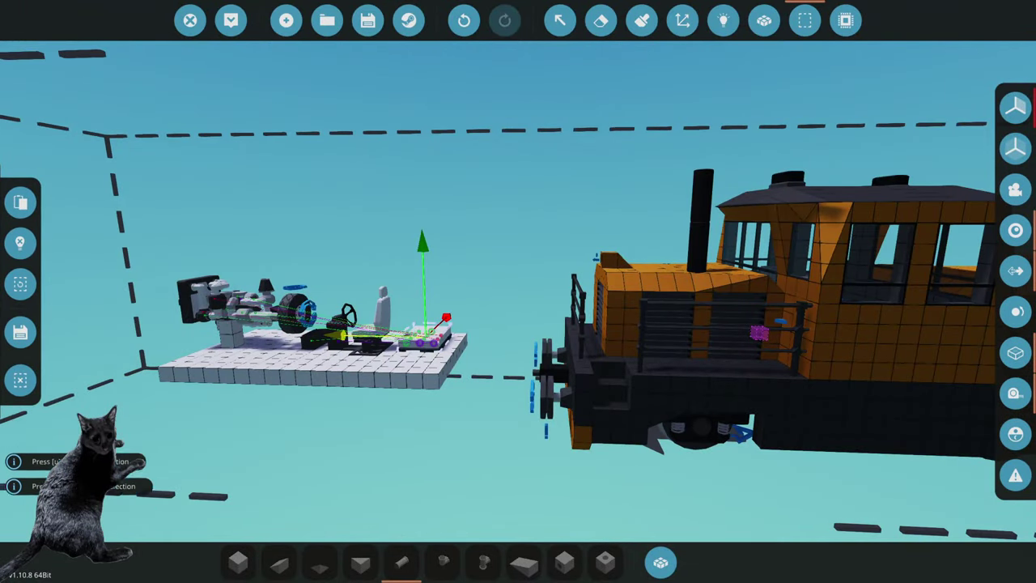
- Select the leftover tutorial vehicle with its white platform, engine and seat, and cut it out of the workspace
{"action": "left_click", "coordinate": [578, 335]}
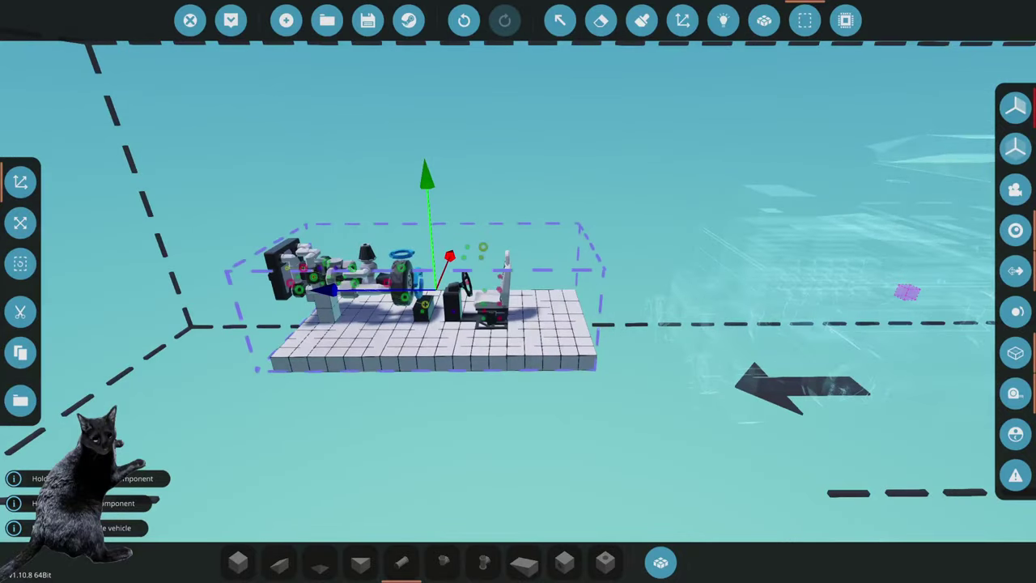
{"action": "left_click", "coordinate": [20, 312]}
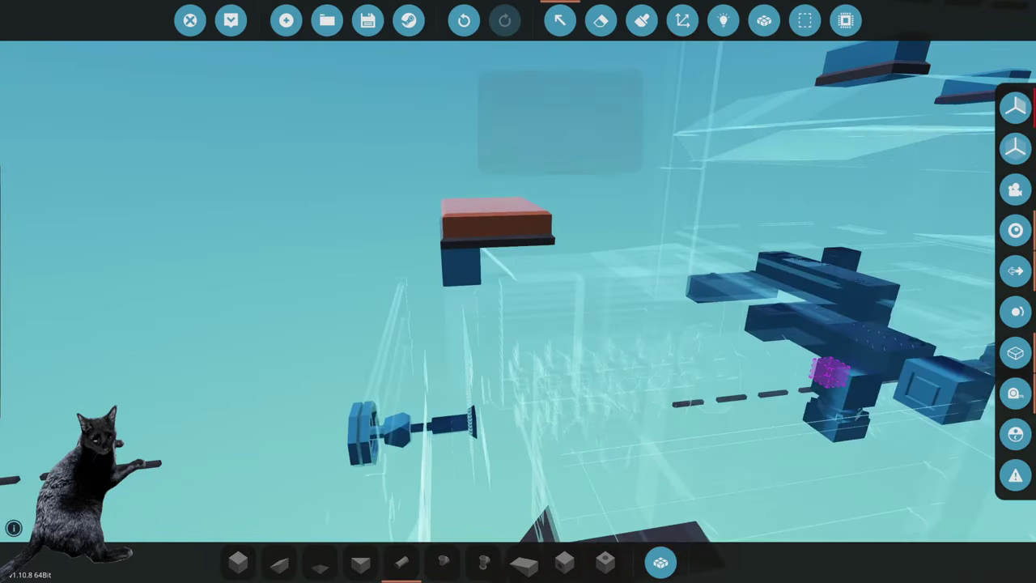
- Open the engine microcontroller for editing and move the Composite Read (number) block up above the Composite Read (on/off) block
{"action": "left_click", "coordinate": [213, 64]}
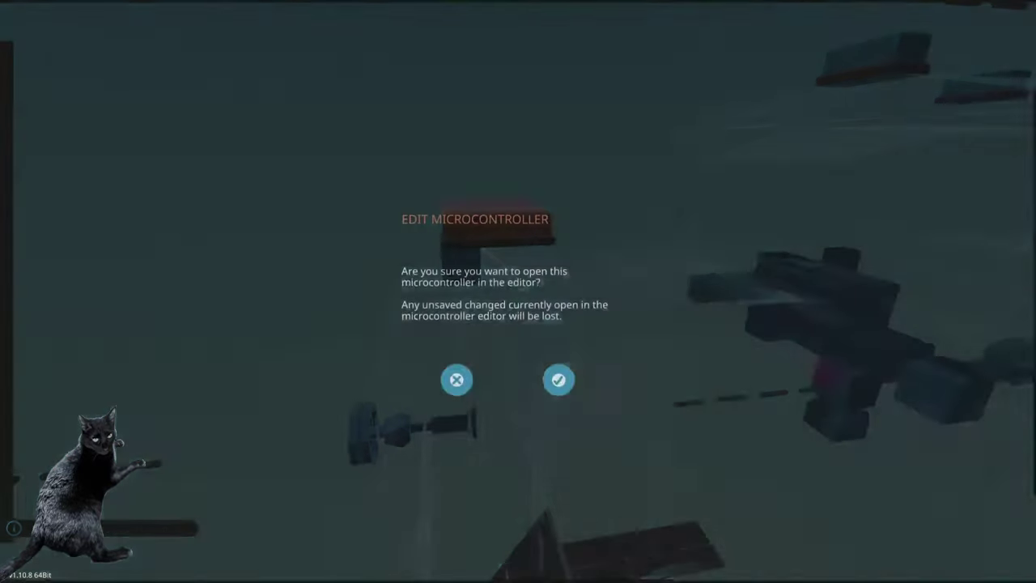
{"action": "left_click", "coordinate": [557, 377]}
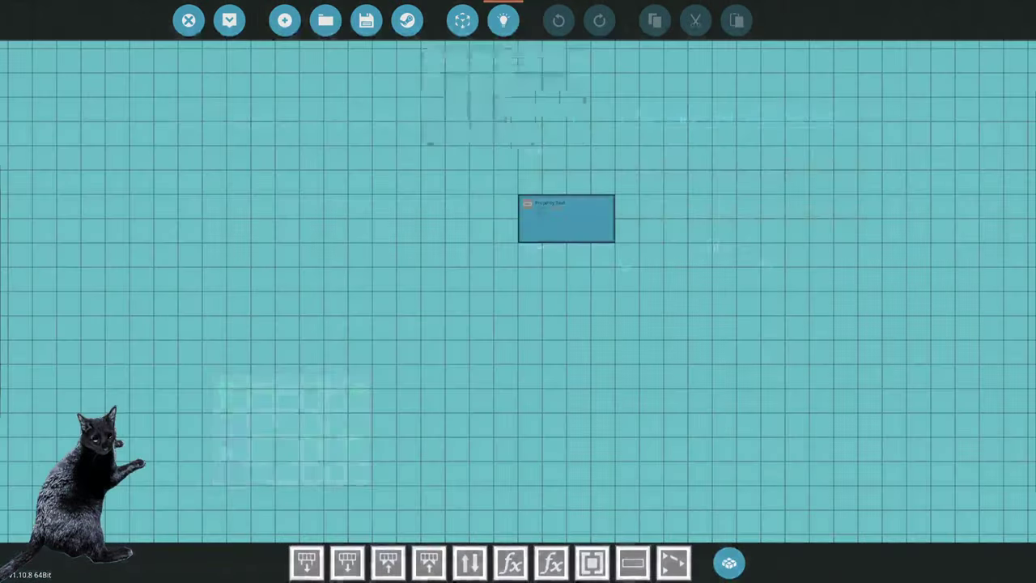
{"action": "scroll", "coordinate": [483, 254], "scroll_direction": "up", "scroll_amount": 5}
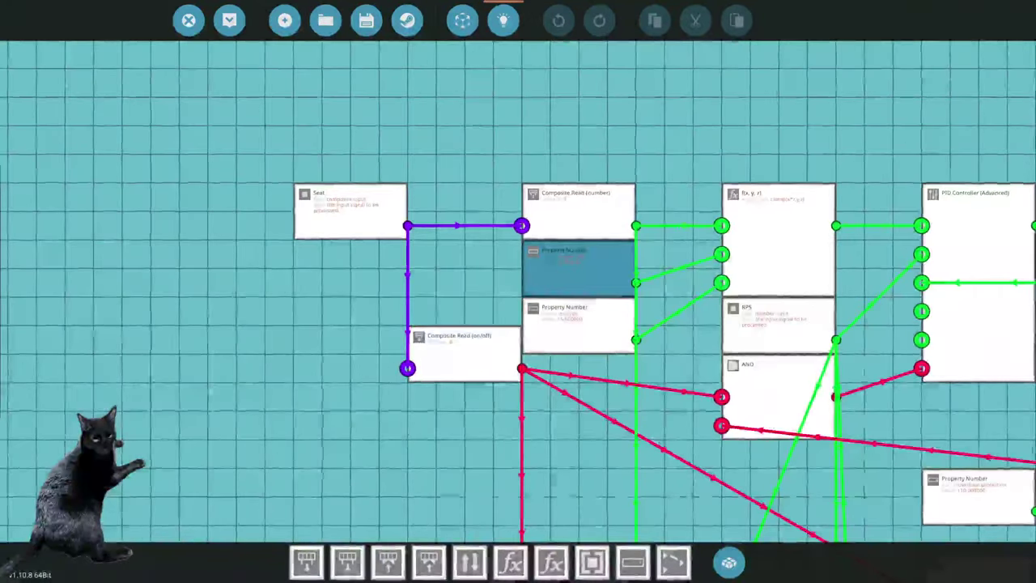
{"action": "left_click_drag", "start_coordinate": [566, 253], "coordinate": [481, 114]}
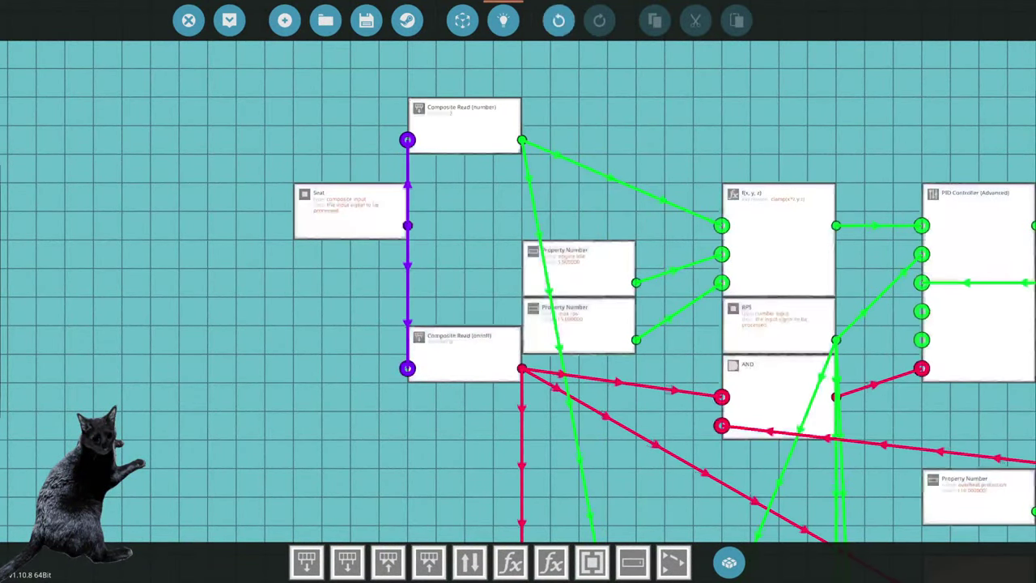
{"action": "left_click_drag", "start_coordinate": [807, 241], "coordinate": [589, 218]}
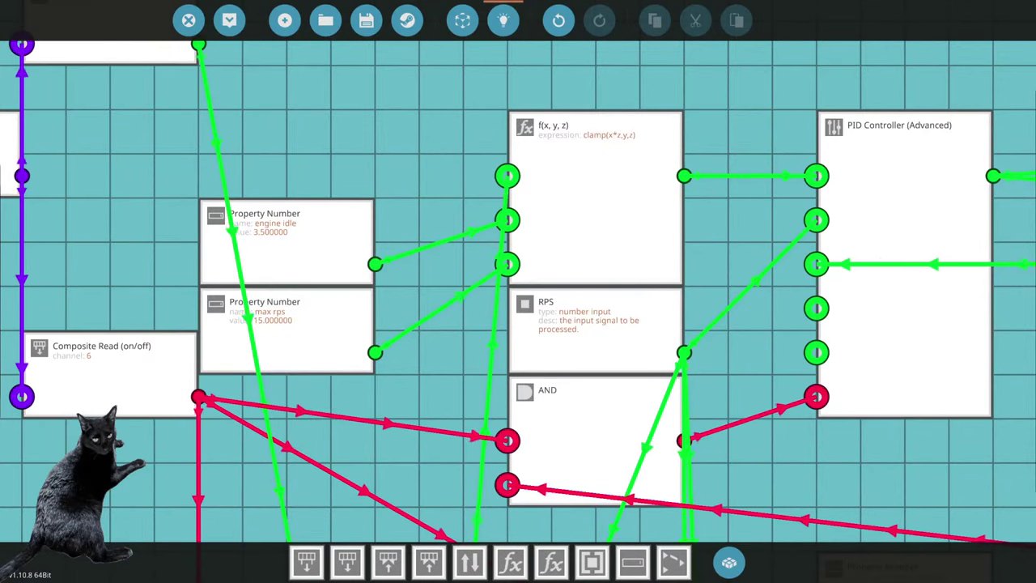
- Examine the engine idle and Max RPS property numbers and the wiring into the clamp function's inputs
{"action": "left_click", "coordinate": [287, 242]}
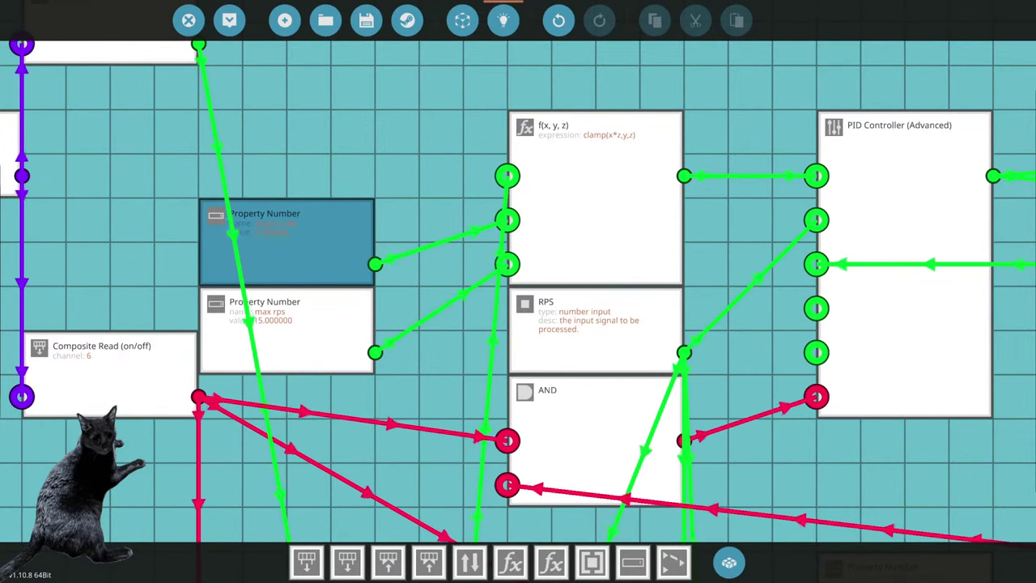
{"action": "left_click", "coordinate": [286, 328]}
{"action": "left_click", "coordinate": [287, 328]}
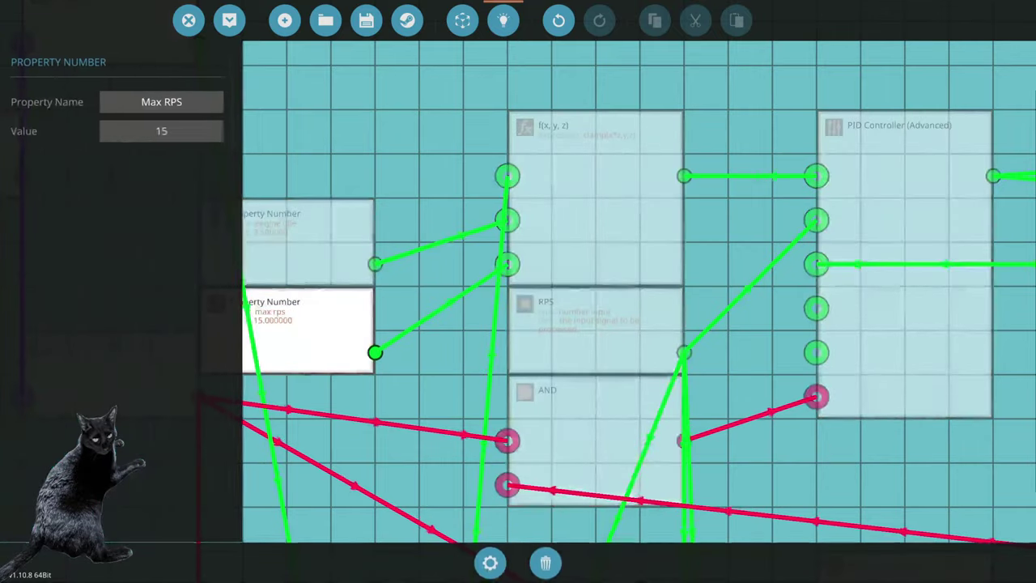
{"action": "key", "text": "Escape"}
{"action": "scroll", "coordinate": [518, 294], "scroll_direction": "down", "scroll_amount": 3}
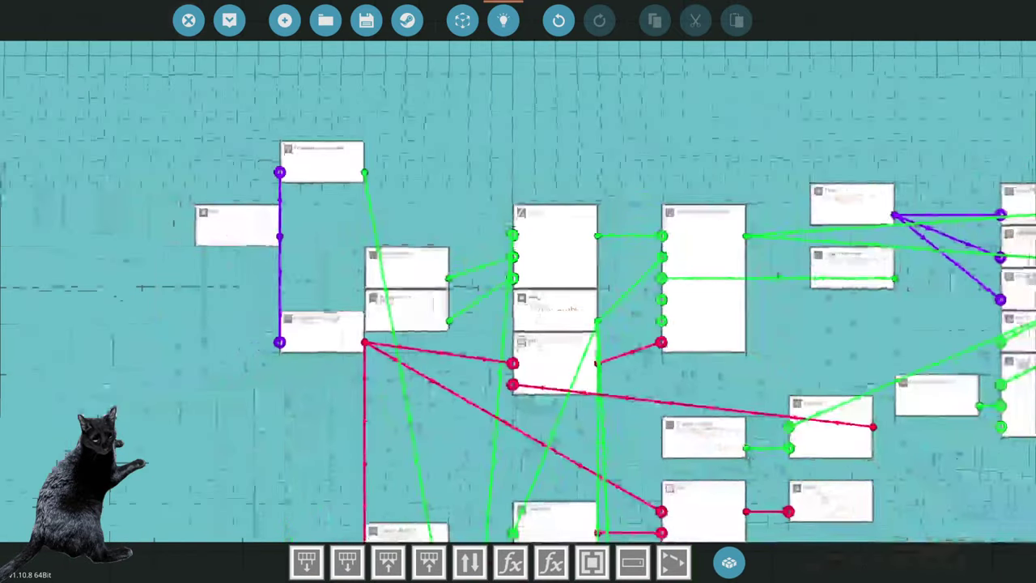
{"action": "left_click", "coordinate": [407, 310]}
{"action": "scroll", "coordinate": [521, 292], "scroll_direction": "up", "scroll_amount": 3}
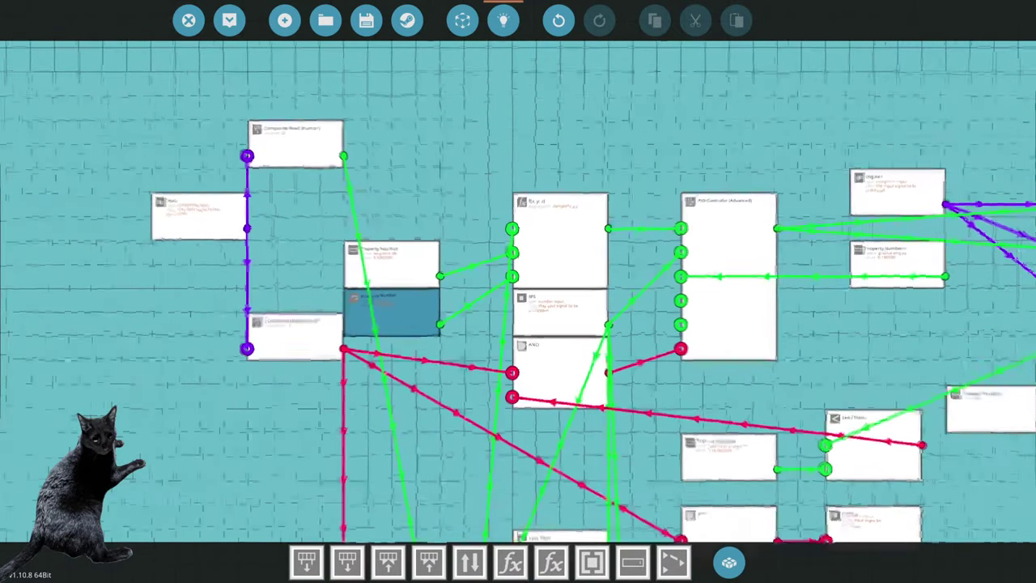
{"action": "left_click", "coordinate": [407, 310]}
{"action": "left_click", "coordinate": [407, 310]}
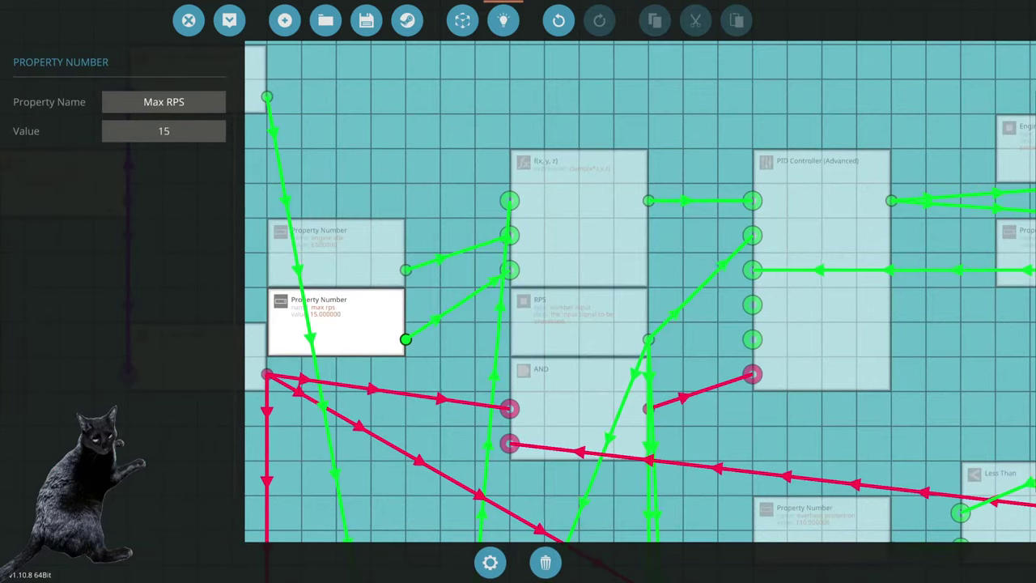
{"action": "key", "text": "Escape"}
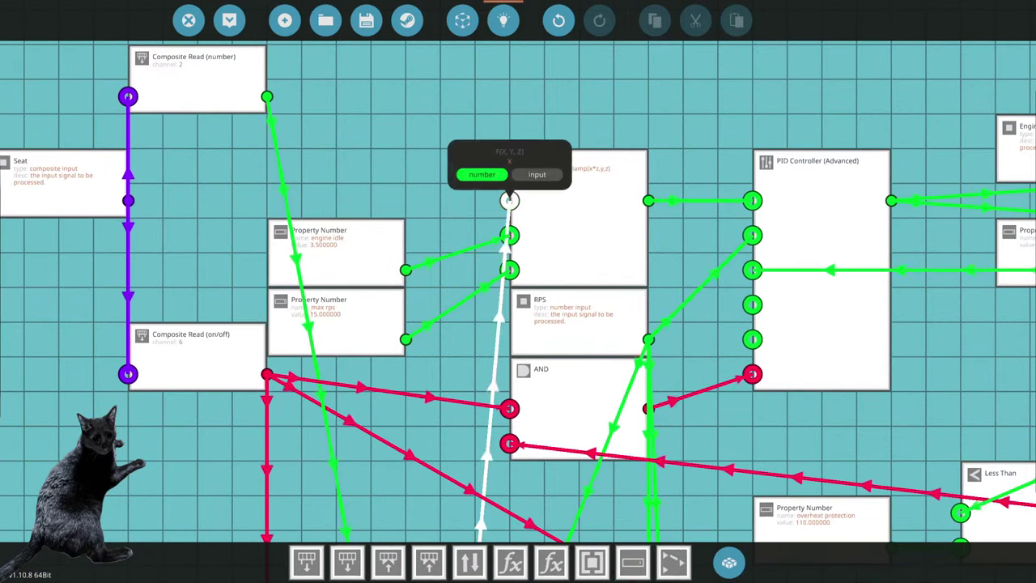
{"action": "left_click", "coordinate": [336, 251]}
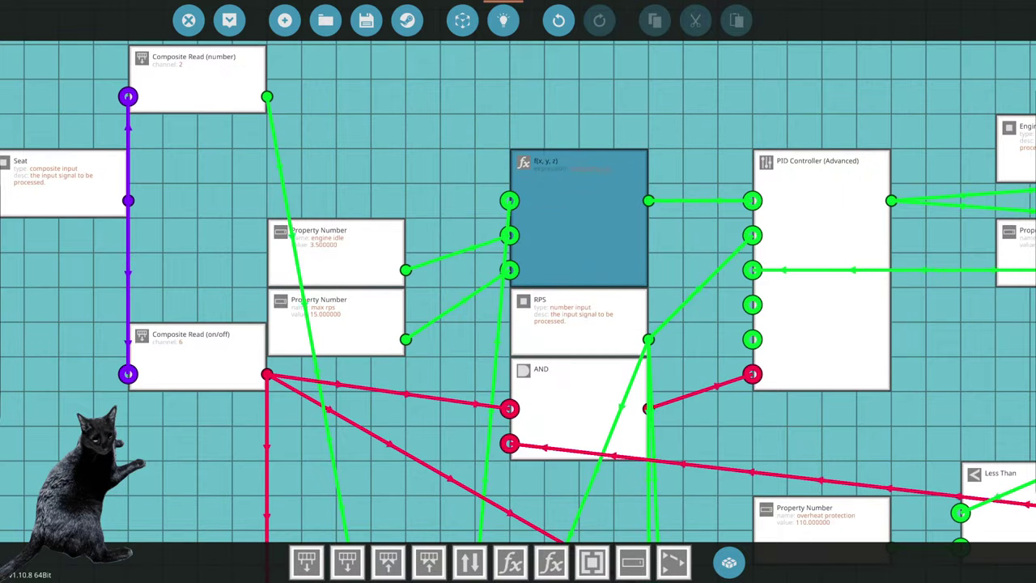
- Move the clamp function block and the engine idle and max rps property numbers together so they sit aligned side by side
{"action": "left_click_drag", "start_coordinate": [578, 219], "coordinate": [475, 219]}
{"action": "scroll", "coordinate": [475, 218], "scroll_direction": "down", "scroll_amount": 3}
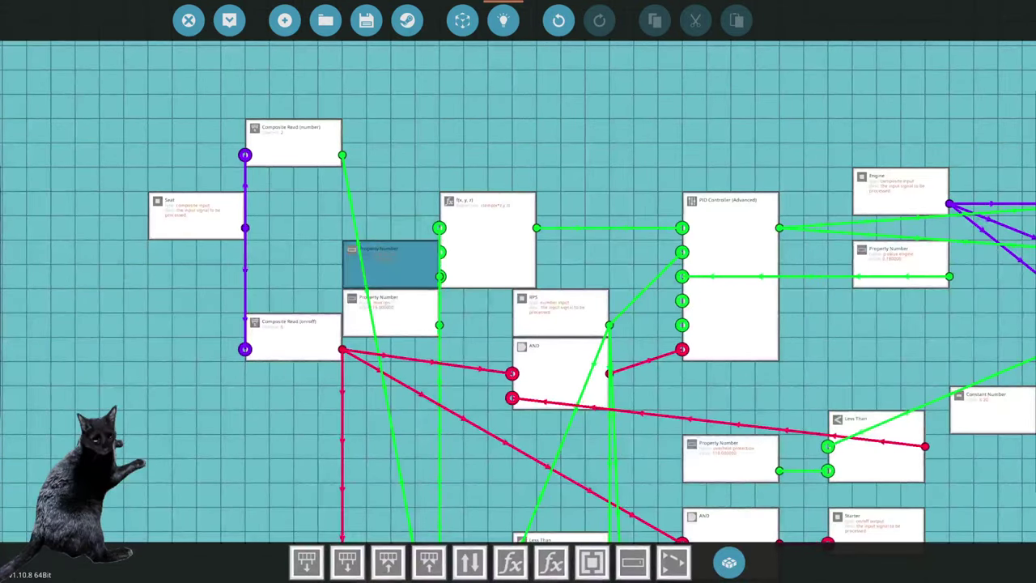
{"action": "left_click_drag", "start_coordinate": [388, 259], "coordinate": [388, 211]}
{"action": "left_click_drag", "start_coordinate": [388, 311], "coordinate": [389, 263]}
{"action": "scroll", "coordinate": [388, 263], "scroll_direction": "down", "scroll_amount": 3}
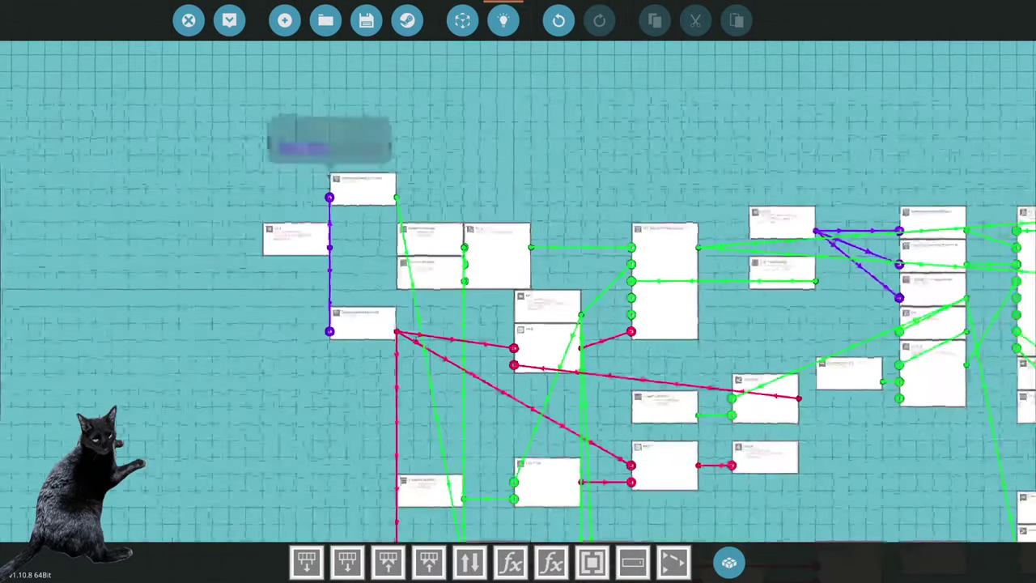
{"action": "left_click_drag", "start_coordinate": [289, 138], "coordinate": [404, 209]}
{"action": "key", "text": "Delete"}
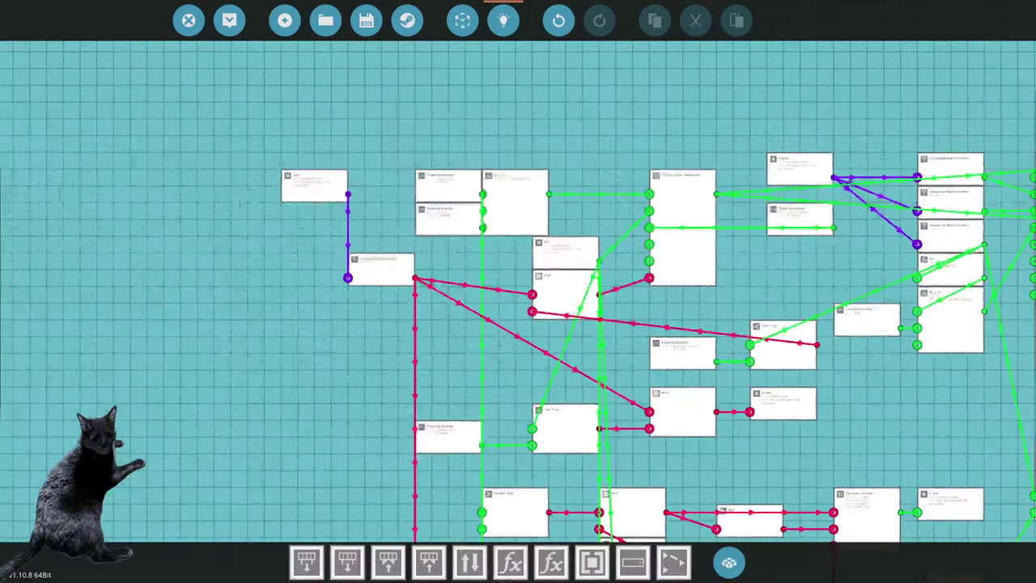
{"action": "left_click", "coordinate": [558, 21]}
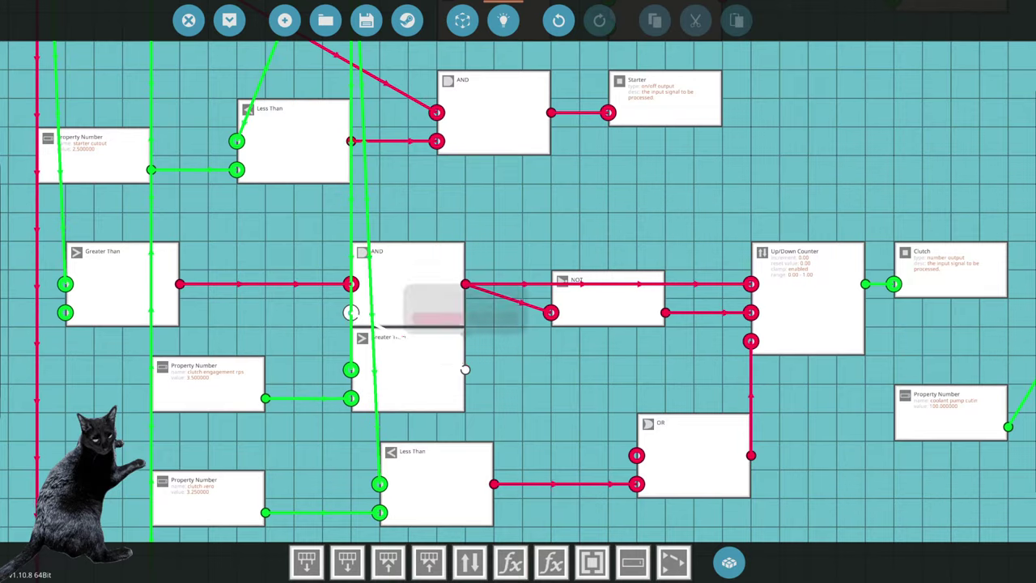
- Wire the clutch engagement Greater Than output directly to the Up/Down Counter's first input and to the NOT gate
{"action": "left_click_drag", "start_coordinate": [465, 369], "coordinate": [550, 313]}
{"action": "left_click_drag", "start_coordinate": [740, 279], "coordinate": [750, 284]}
{"action": "left_click", "coordinate": [717, 257]}
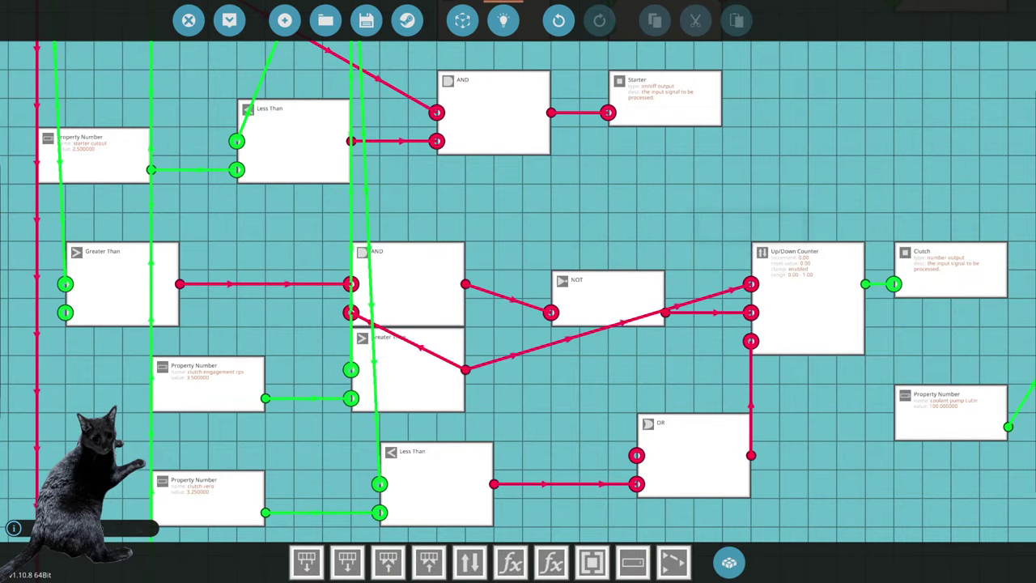
{"action": "left_click_drag", "start_coordinate": [465, 369], "coordinate": [536, 322]}
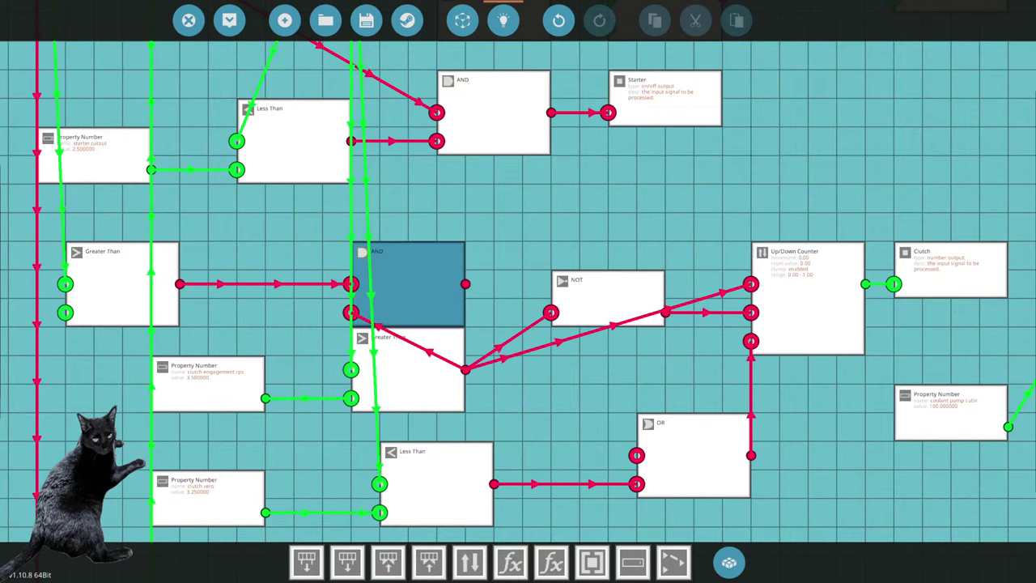
- Delete the clutch's AND gate and its throttle Greater Than, and regroup the remaining Greater Than, NOT and clutch engagement property number
{"action": "left_click_drag", "start_coordinate": [409, 284], "coordinate": [545, 564]}
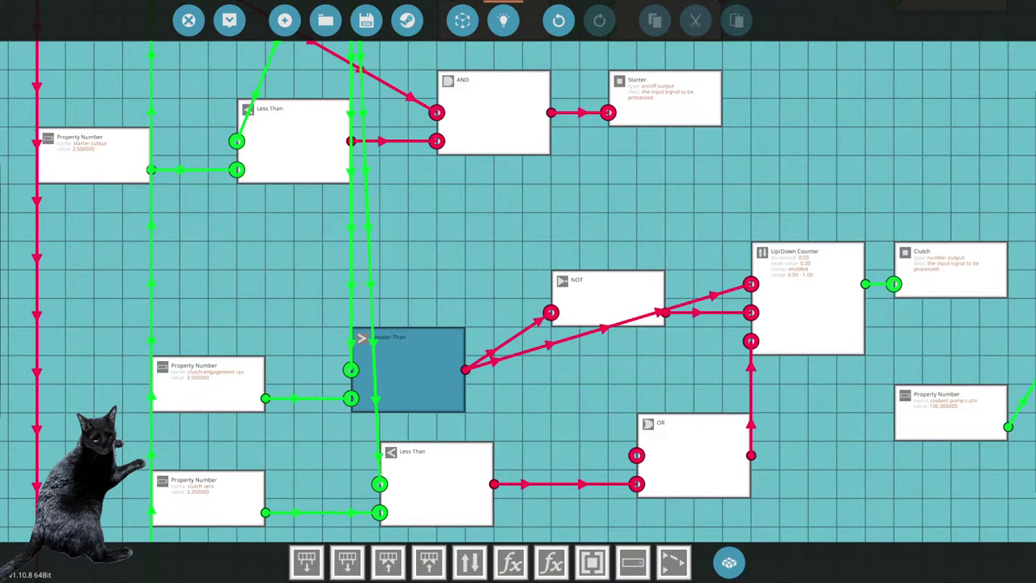
{"action": "left_click_drag", "start_coordinate": [408, 368], "coordinate": [409, 283]}
{"action": "left_click_drag", "start_coordinate": [606, 299], "coordinate": [520, 300]}
{"action": "left_click_drag", "start_coordinate": [208, 384], "coordinate": [208, 271]}
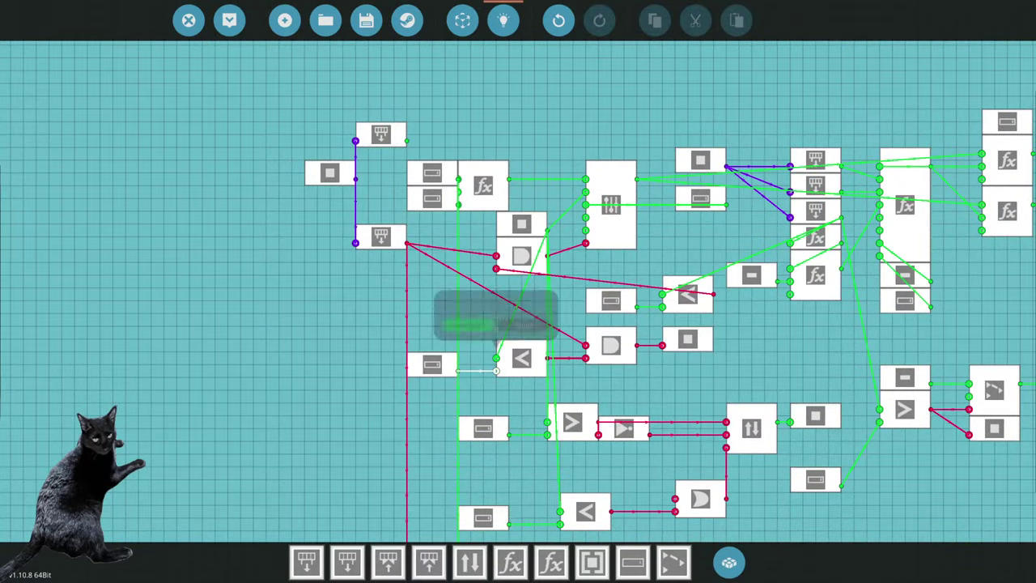
- Line up the overheat protection property number and its Less Than block in a row beside the Constant Number
{"action": "scroll", "coordinate": [518, 291], "scroll_direction": "up", "scroll_amount": 3}
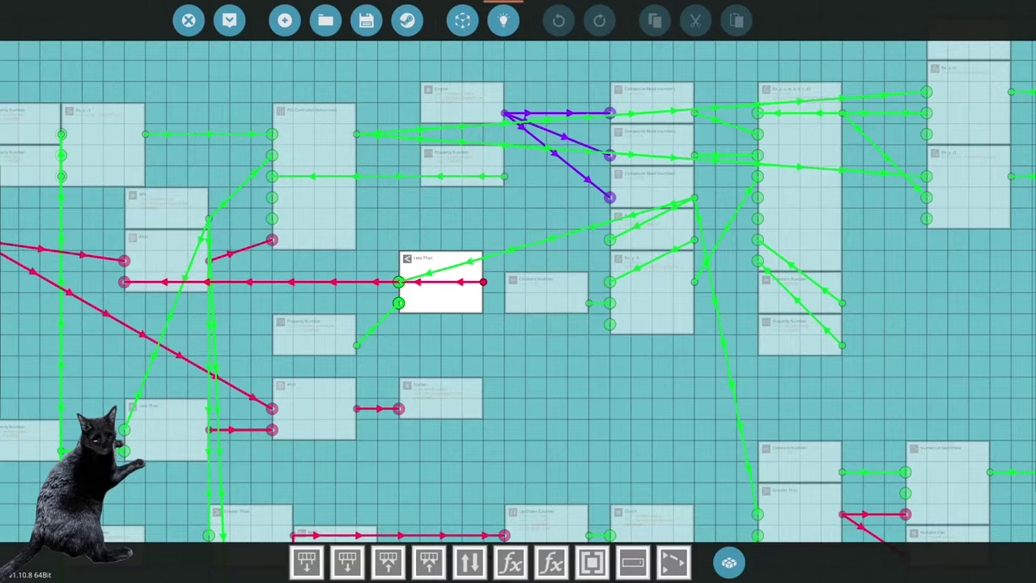
{"action": "left_click_drag", "start_coordinate": [651, 142], "coordinate": [688, 146]}
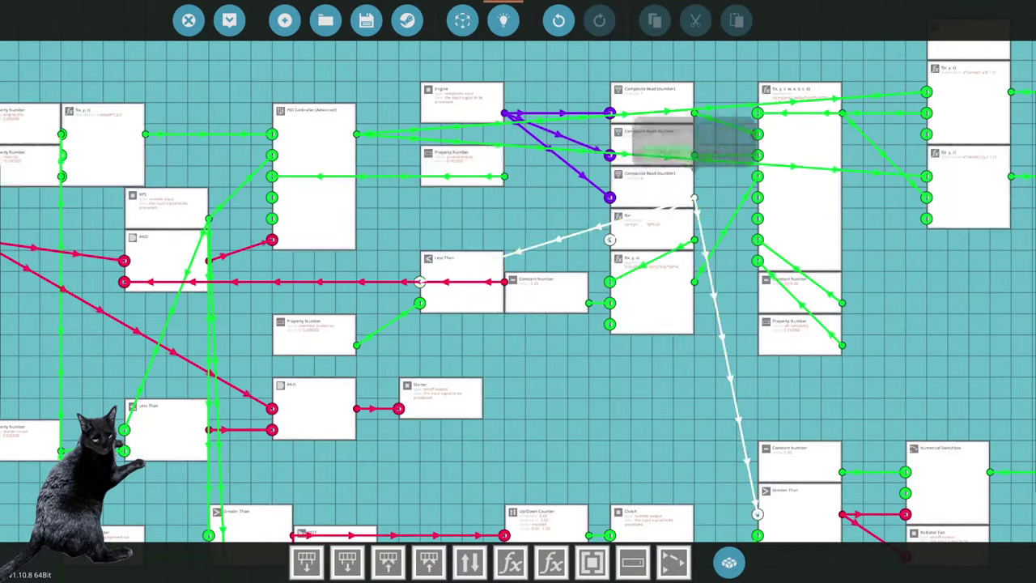
{"action": "scroll", "coordinate": [518, 292], "scroll_direction": "down", "scroll_amount": 5}
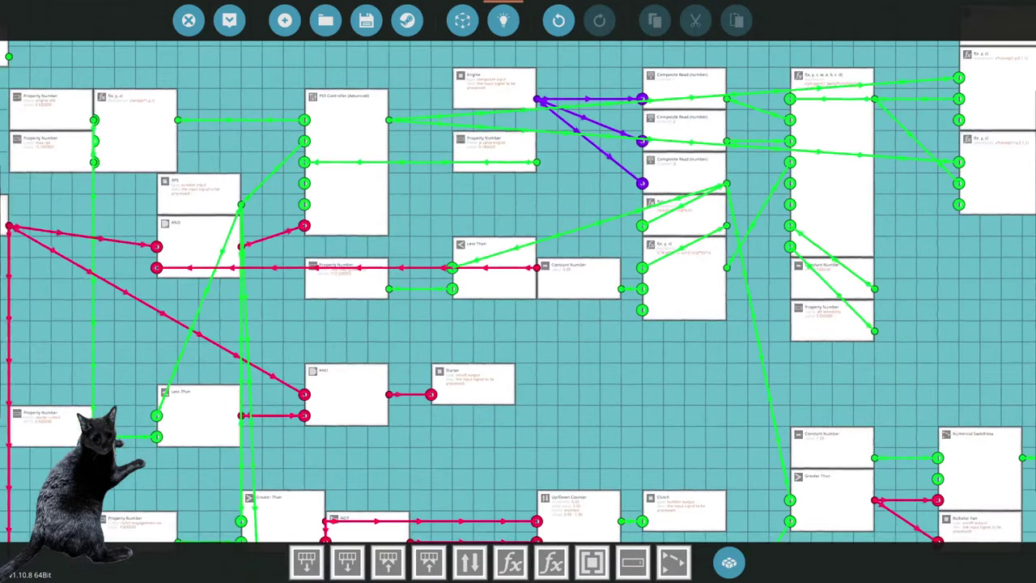
{"action": "scroll", "coordinate": [517, 291], "scroll_direction": "up", "scroll_amount": 5}
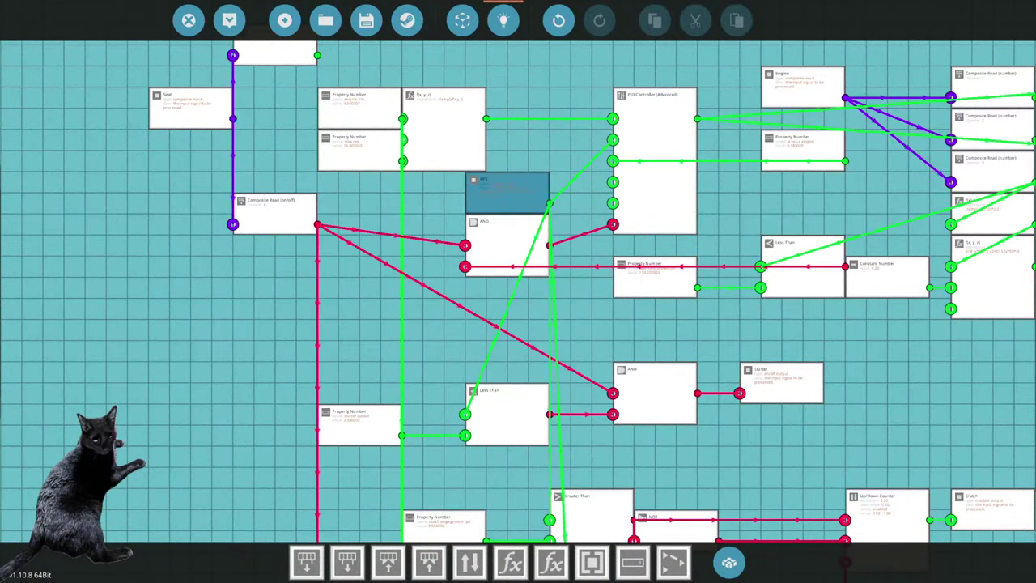
- Shift the starter logic's Less Than, AND and Starter blocks to the right to align with the clutch logic below
{"action": "left_click_drag", "start_coordinate": [506, 193], "coordinate": [528, 193]}
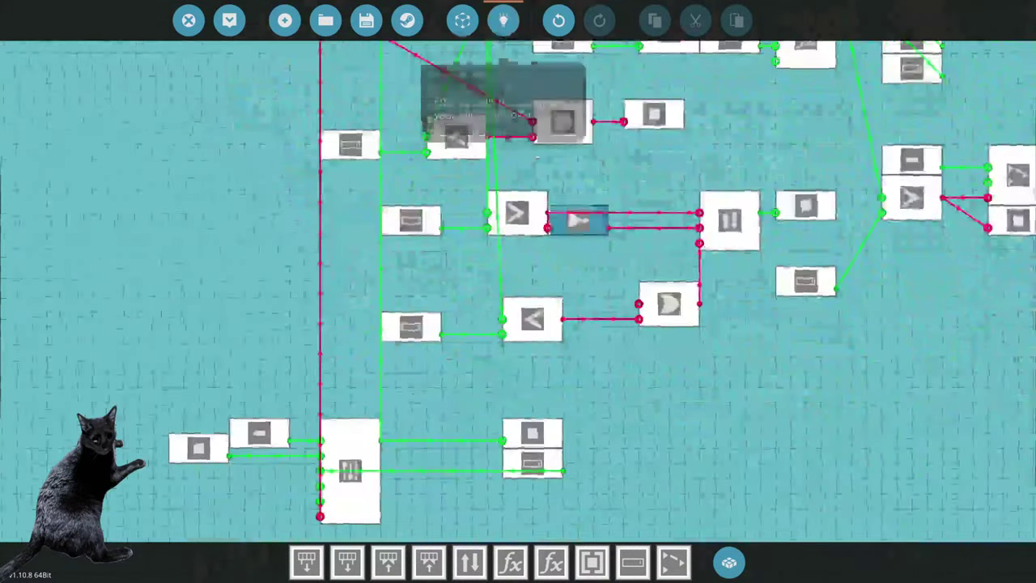
{"action": "left_click_drag", "start_coordinate": [516, 319], "coordinate": [483, 371]}
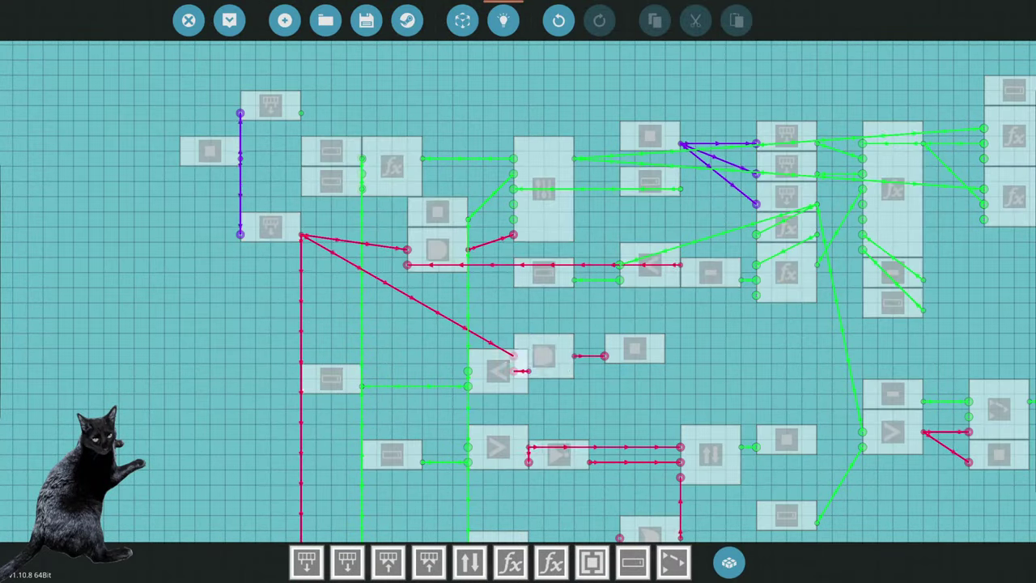
{"action": "scroll", "coordinate": [518, 292], "scroll_direction": "down", "scroll_amount": 3}
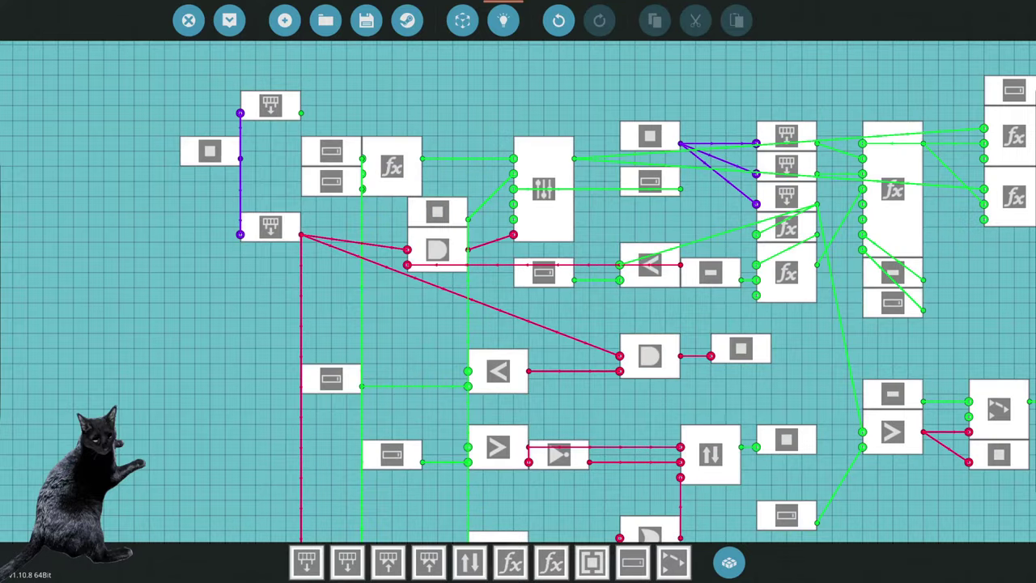
- Disconnect the Seat input from the on/off Composite Read and delete the unused number Composite Read above it
{"action": "scroll", "coordinate": [518, 292], "scroll_direction": "up", "scroll_amount": 5}
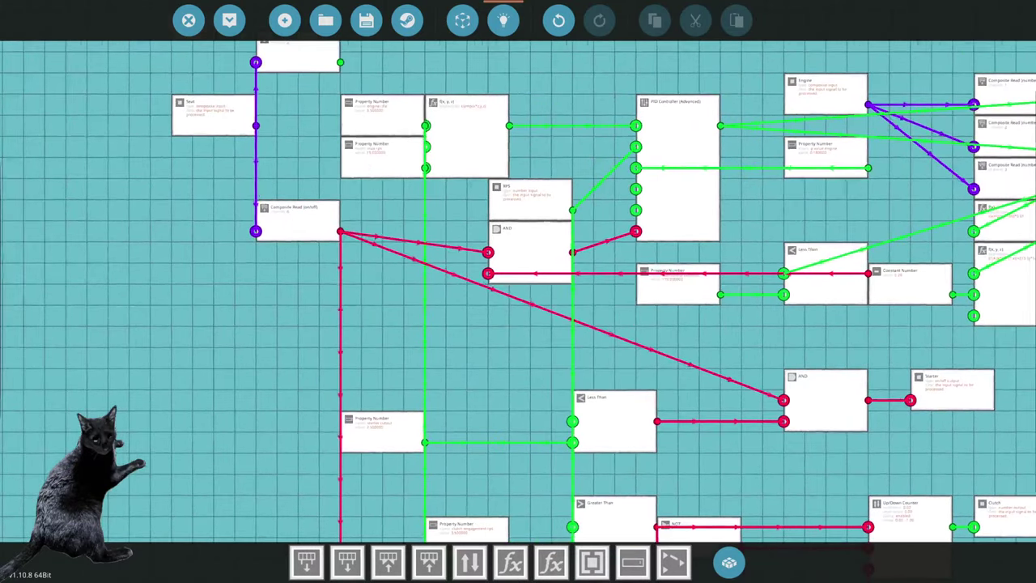
{"action": "scroll", "coordinate": [517, 291], "scroll_direction": "down", "scroll_amount": 2}
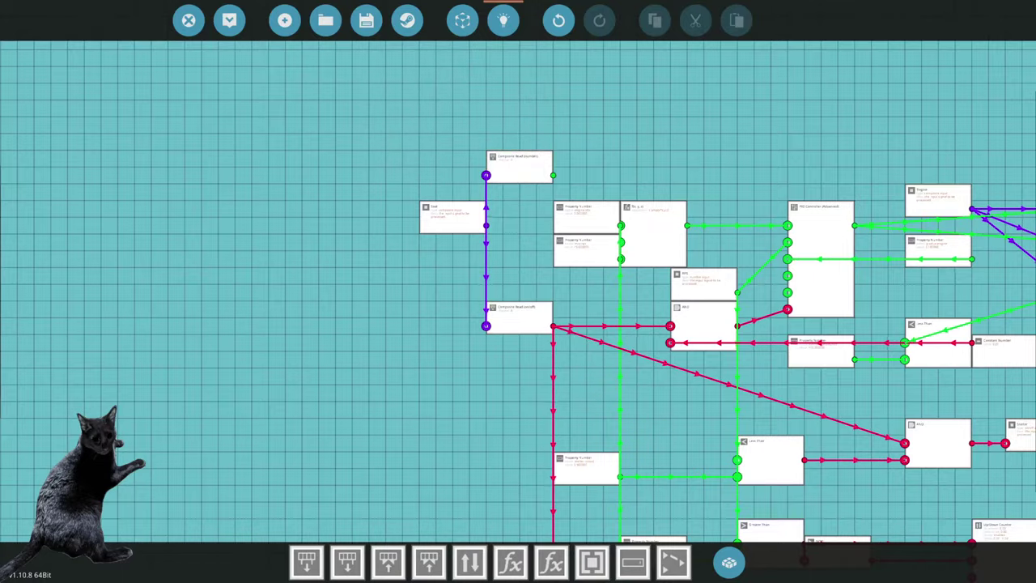
{"action": "left_click", "coordinate": [462, 20]}
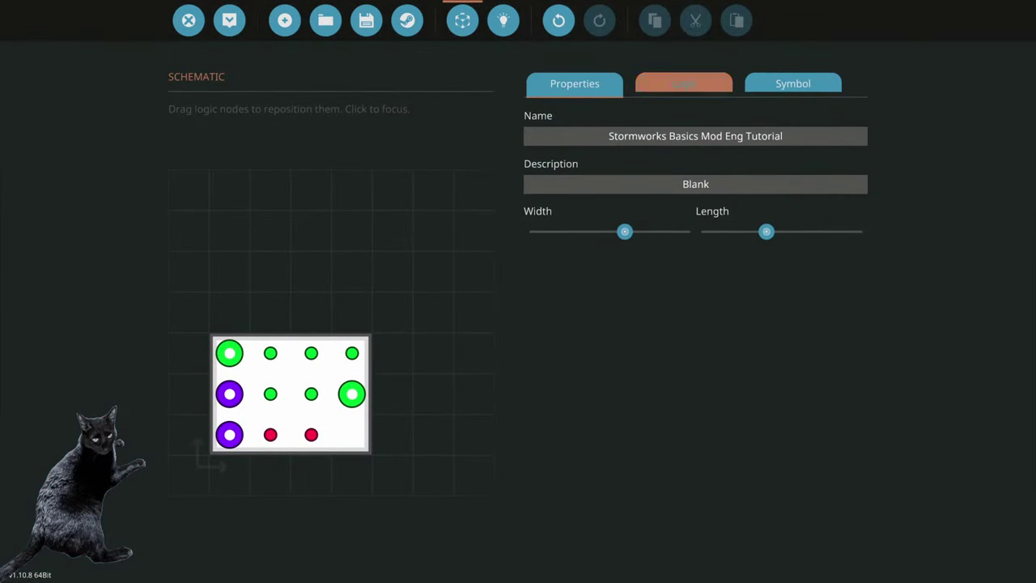
{"action": "left_click", "coordinate": [682, 83]}
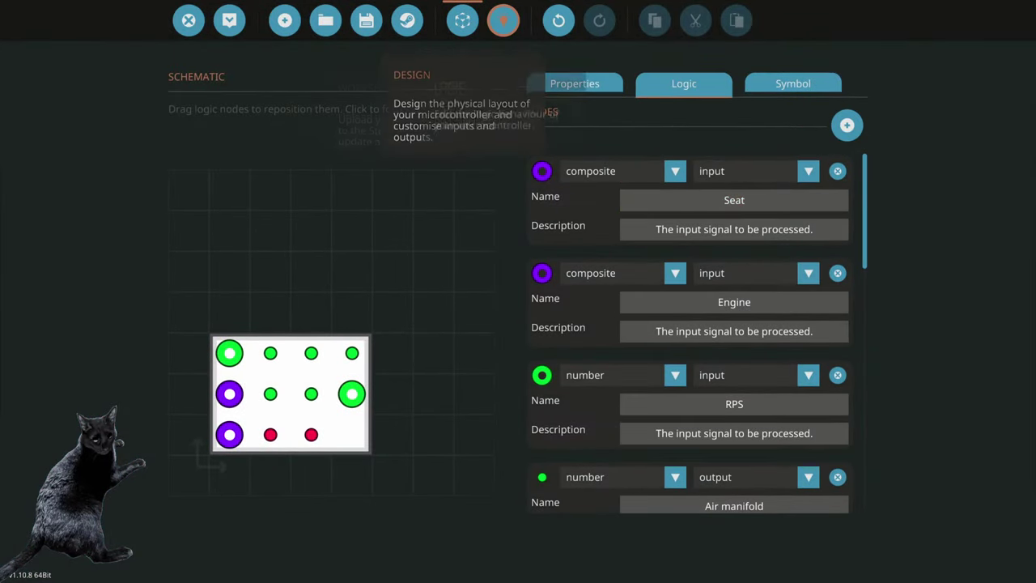
{"action": "left_click", "coordinate": [502, 20]}
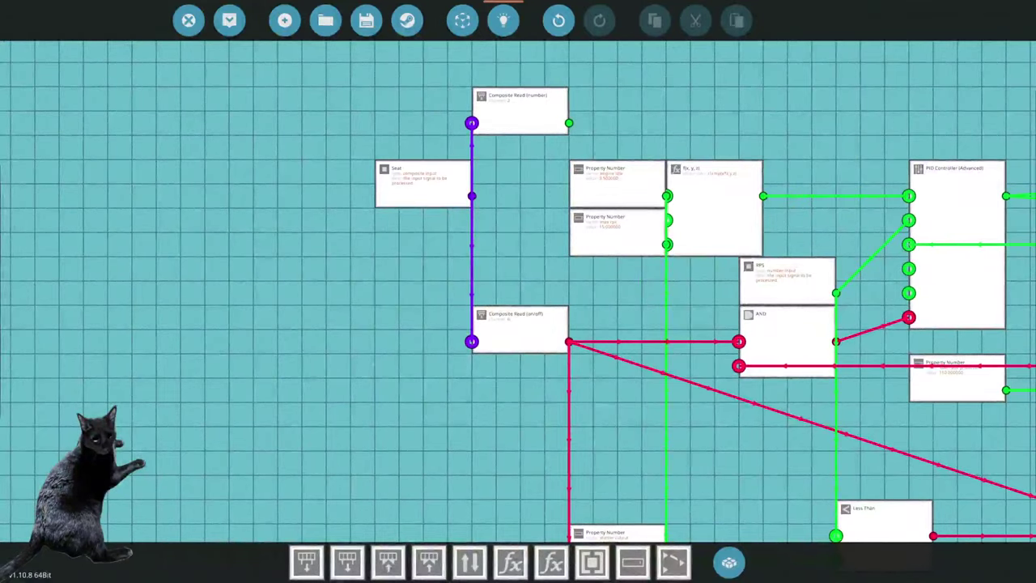
{"action": "left_click", "coordinate": [471, 341]}
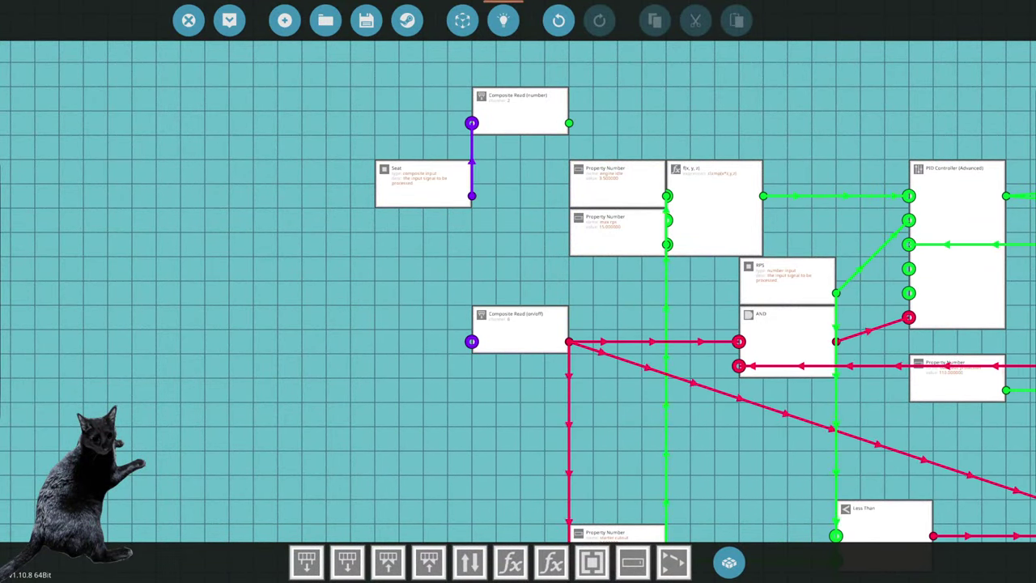
{"action": "key", "text": "Delete"}
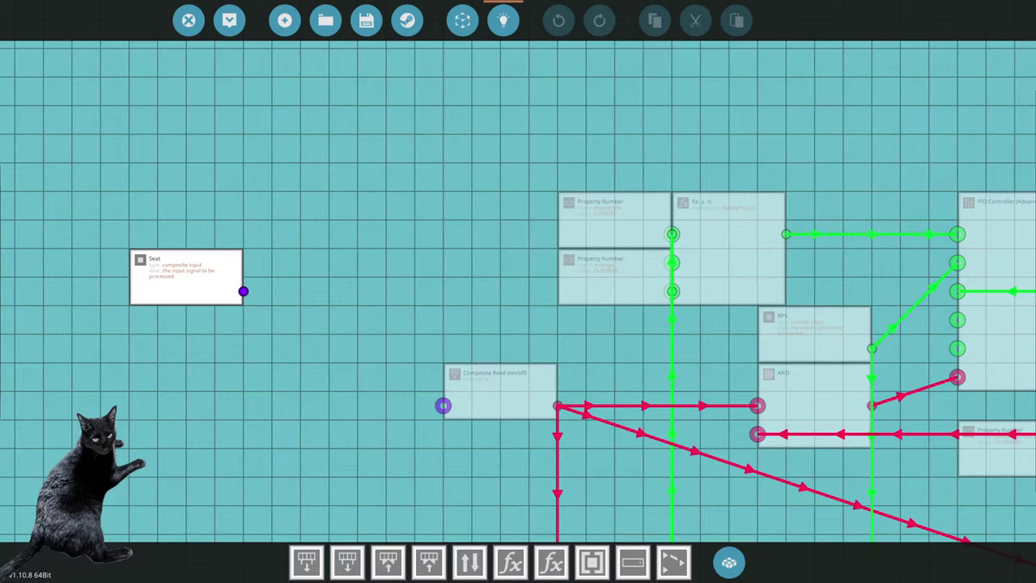
- Open the name of the Seat composite input node for editing in the microcontroller's design
{"action": "left_click", "coordinate": [462, 21]}
{"action": "left_click", "coordinate": [734, 200]}
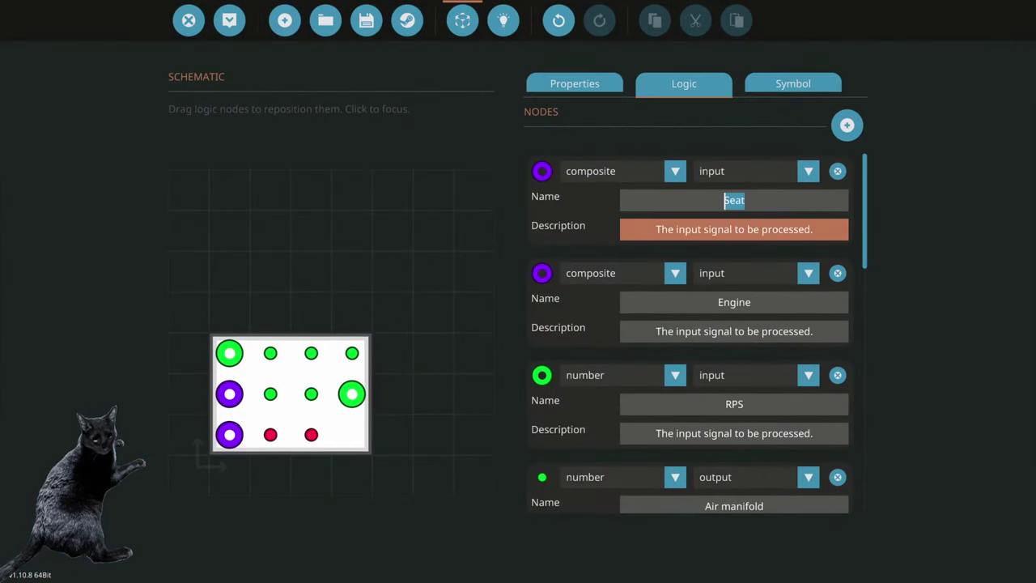